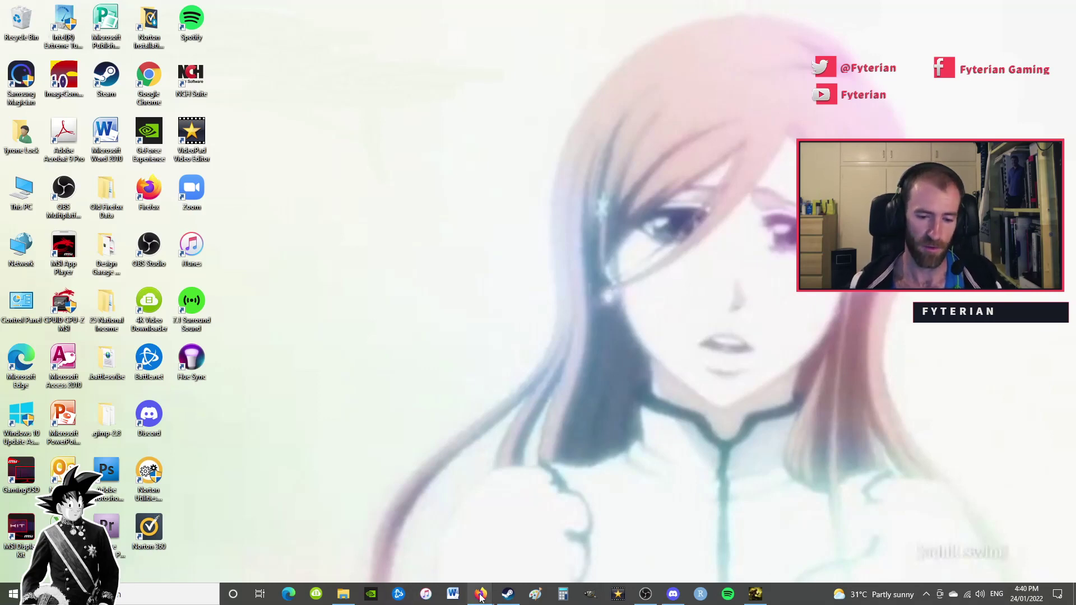
Download Blue-Sentinel-1.30 zip from Nexus Mods Dark Souls 3 mod 723 via free slow download
mouse_move(480, 593)
click(556, 553)
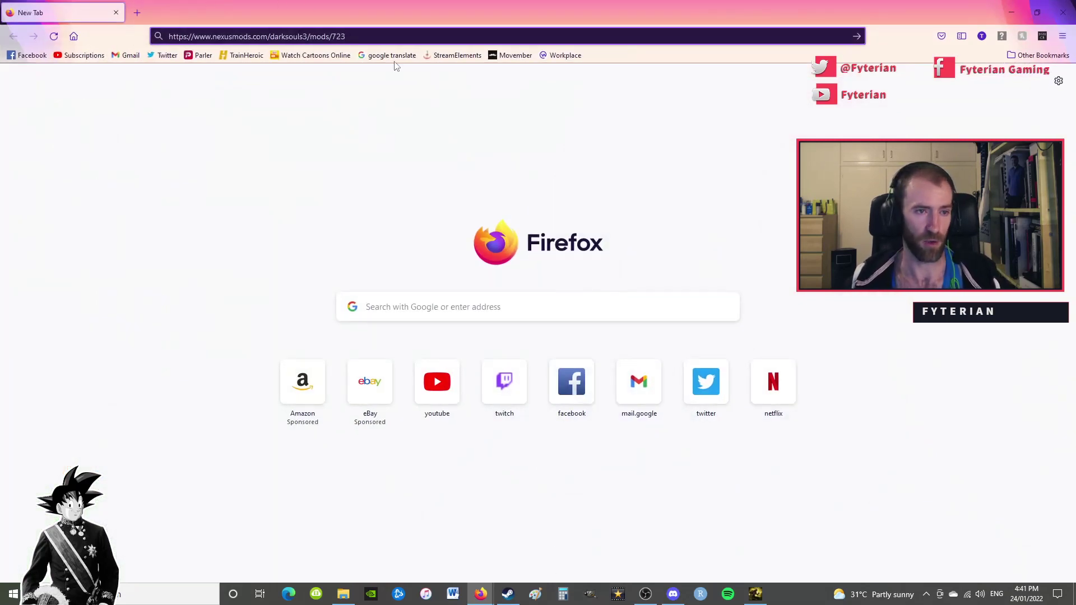
key(Return)
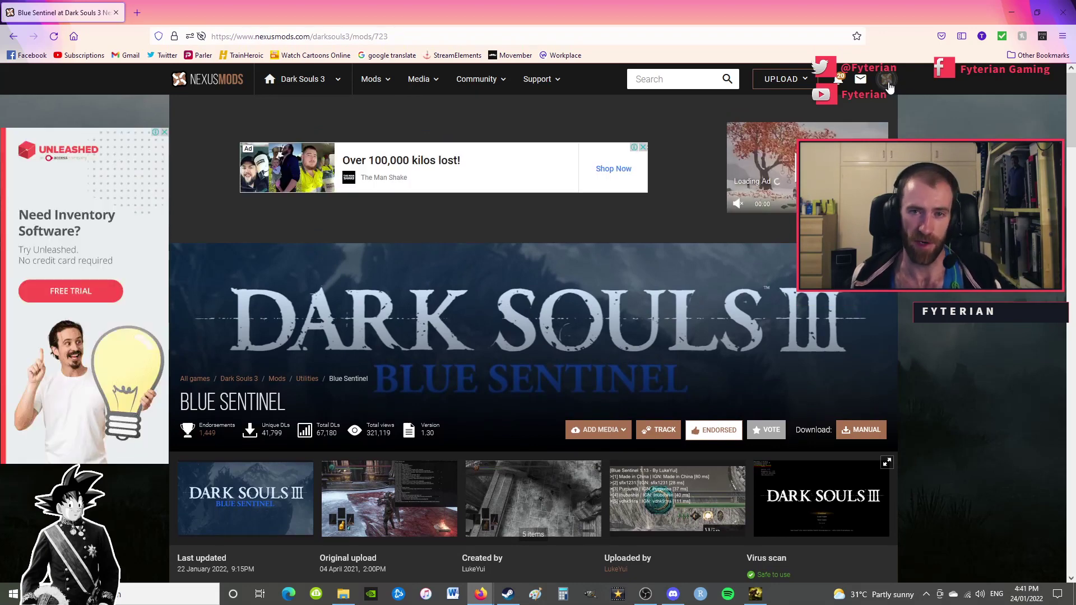
scroll(1003, 415, down, 5)
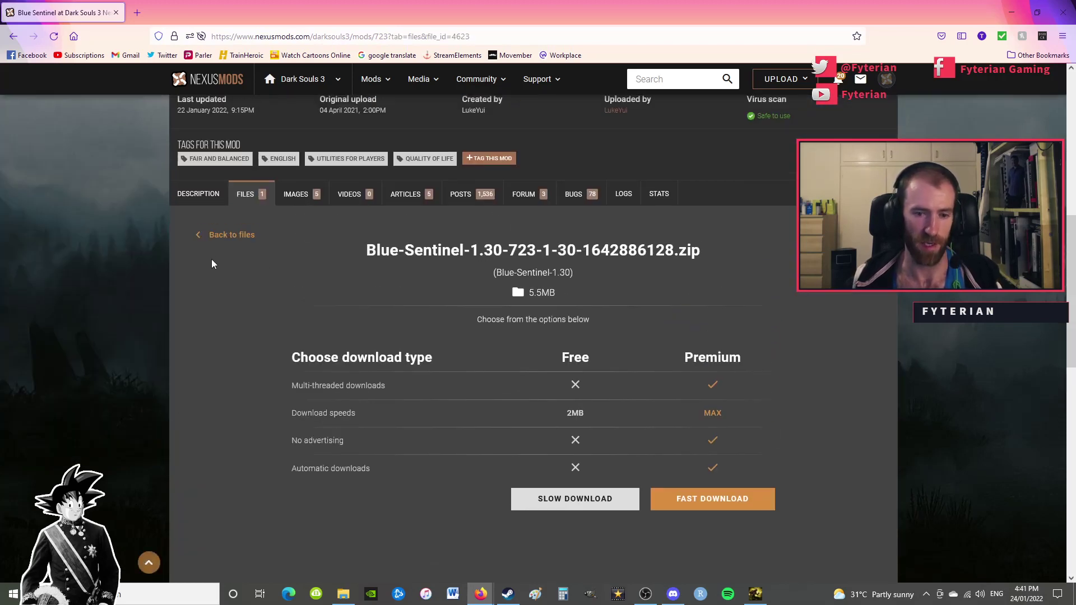
click(559, 501)
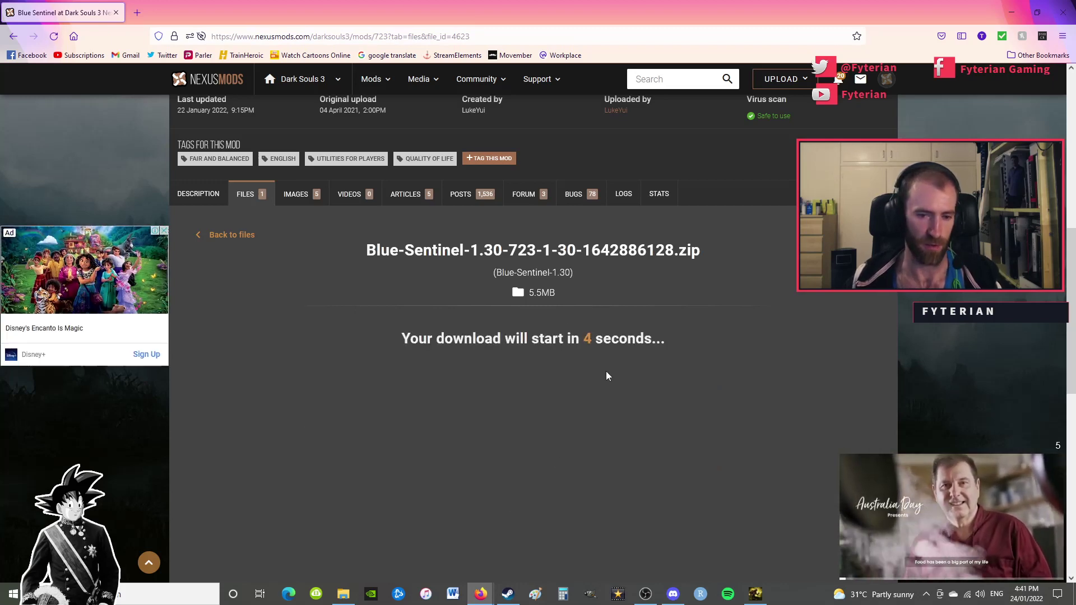
click(169, 312)
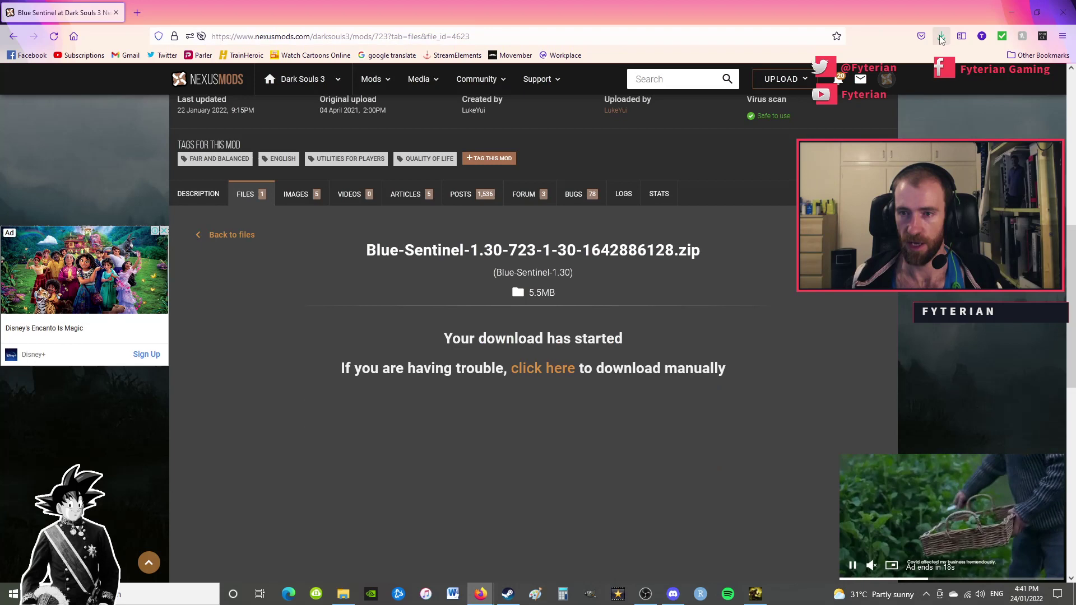
Extract the downloaded Blue-Sentinel zip into its own folder in Downloads
click(930, 58)
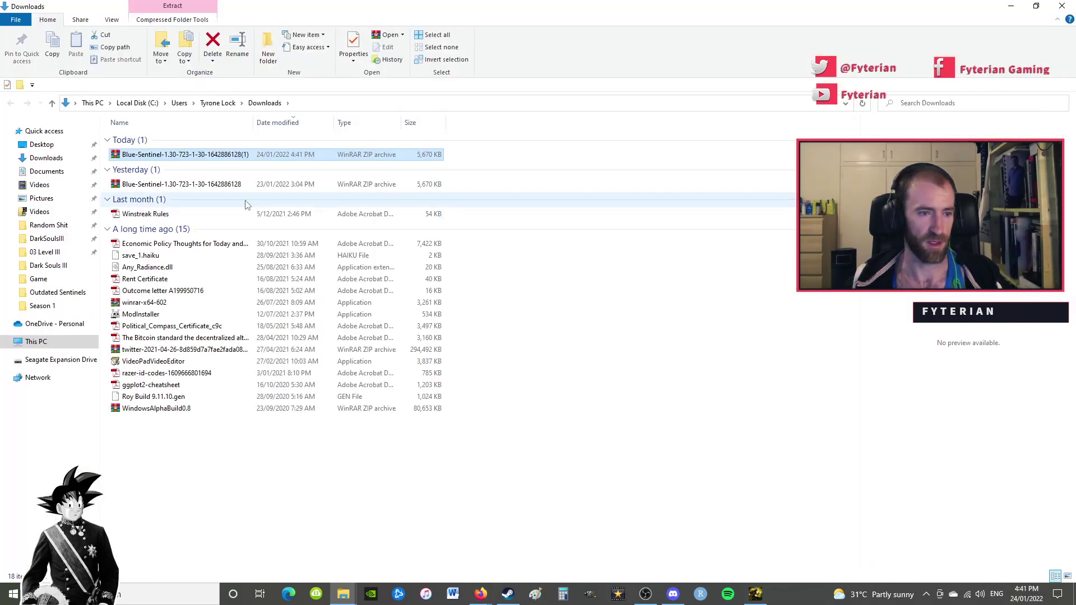
right_click(174, 160)
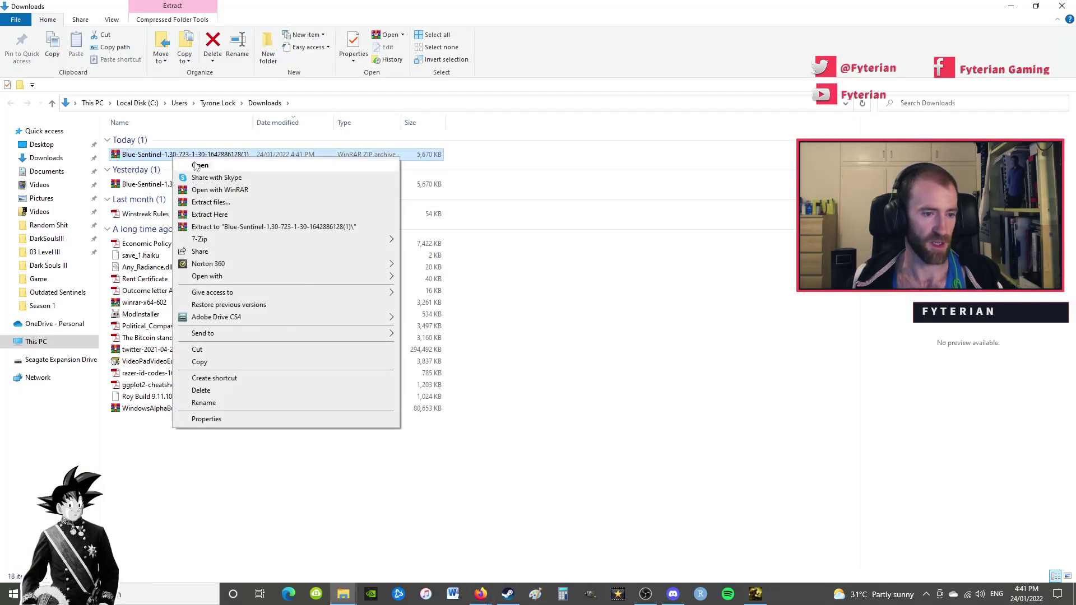
click(260, 227)
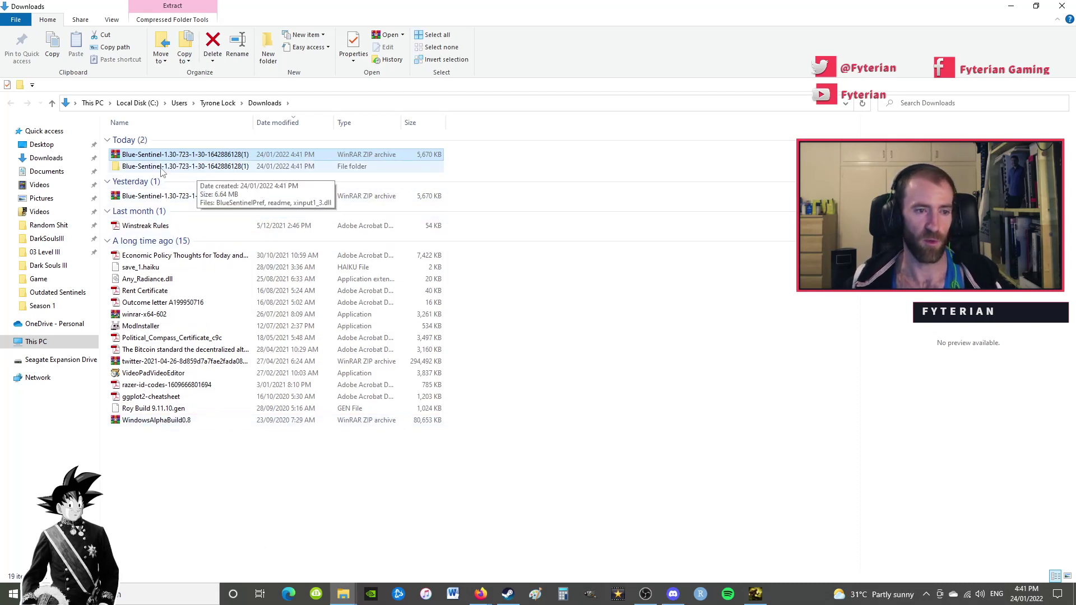
Open the Blue-Sentinel folder and preview BlueSentinelPref, readme and xinput1_3.dll
double_click(174, 168)
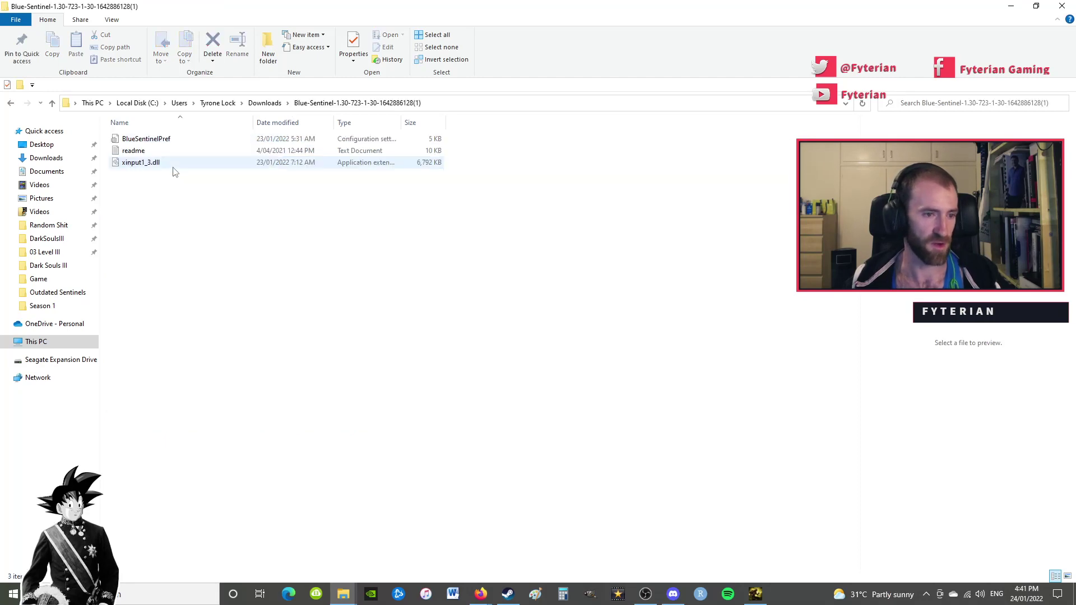
click(170, 140)
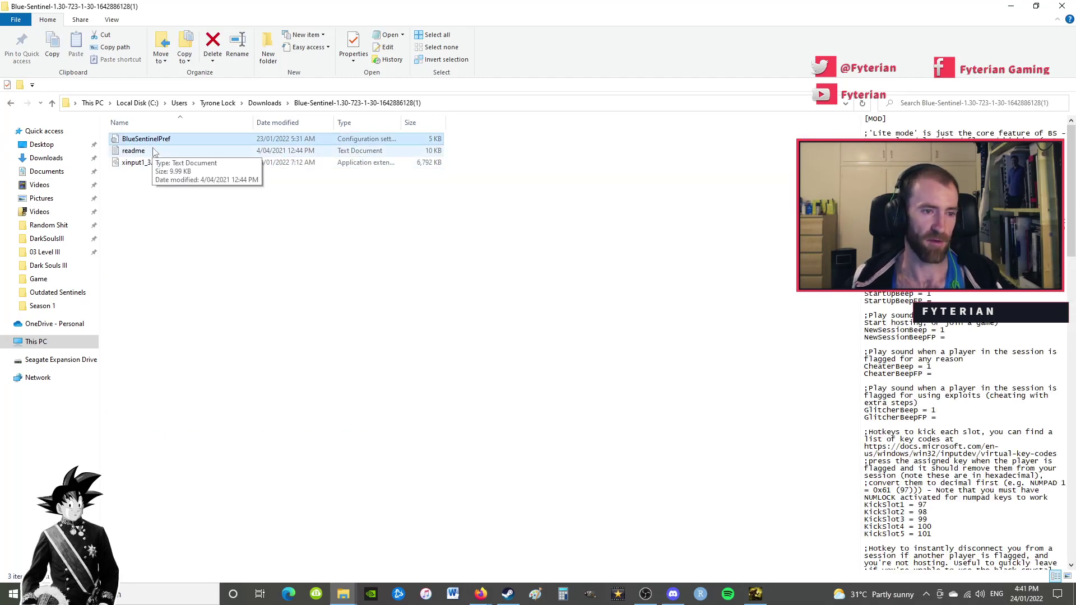
click(154, 150)
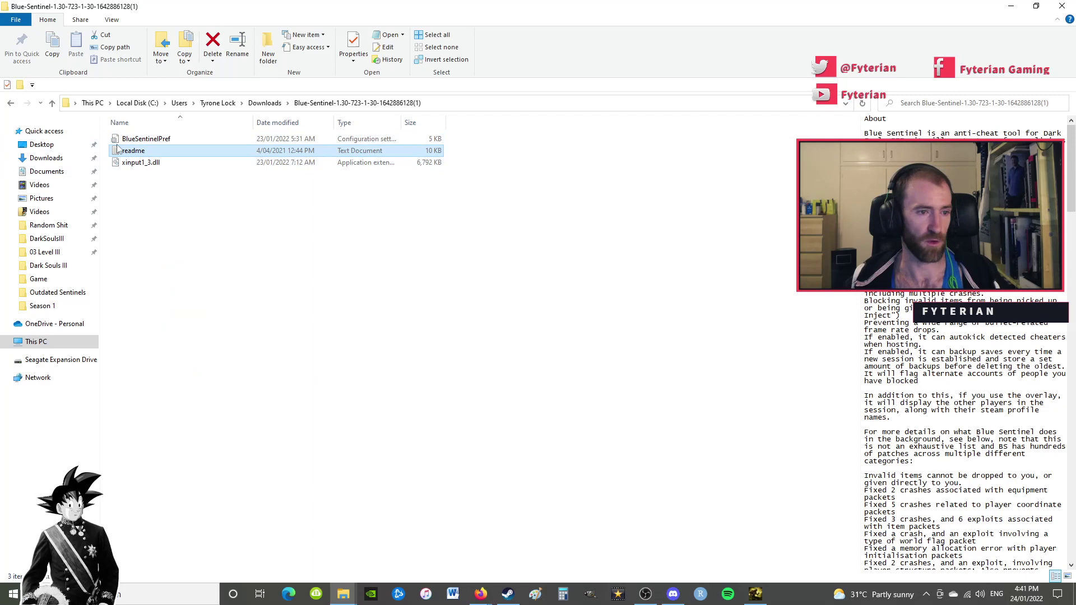
click(148, 165)
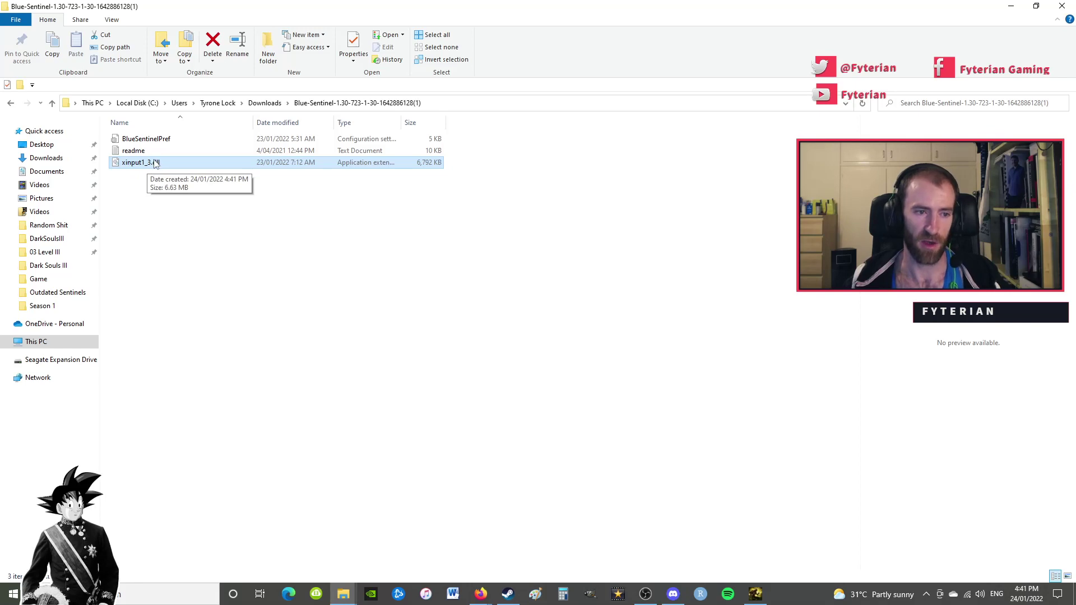
click(155, 139)
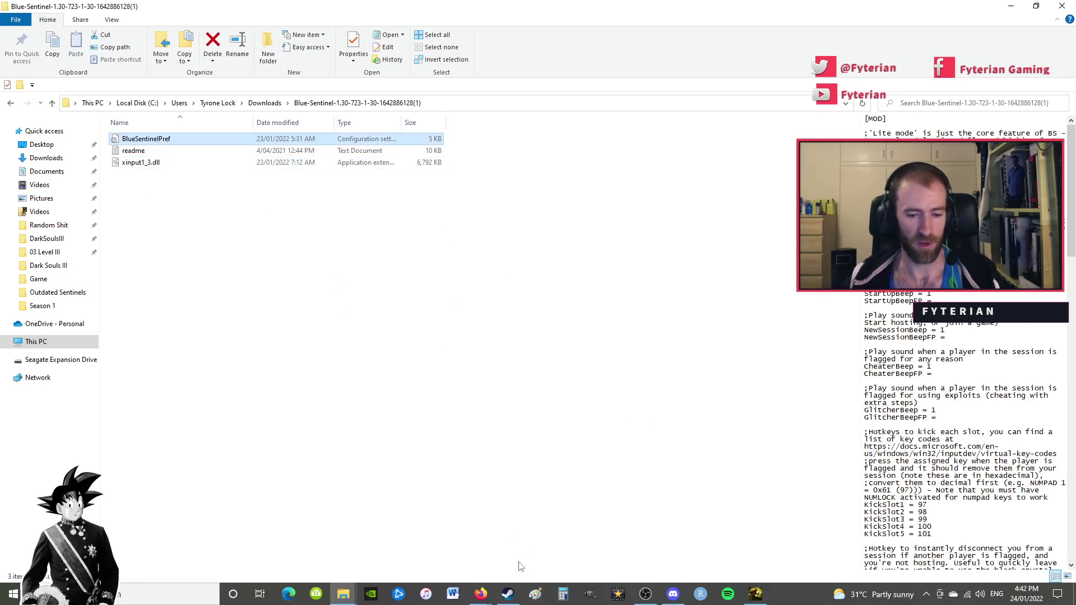
Close the running Dark Souls III game from the Steam library
click(508, 594)
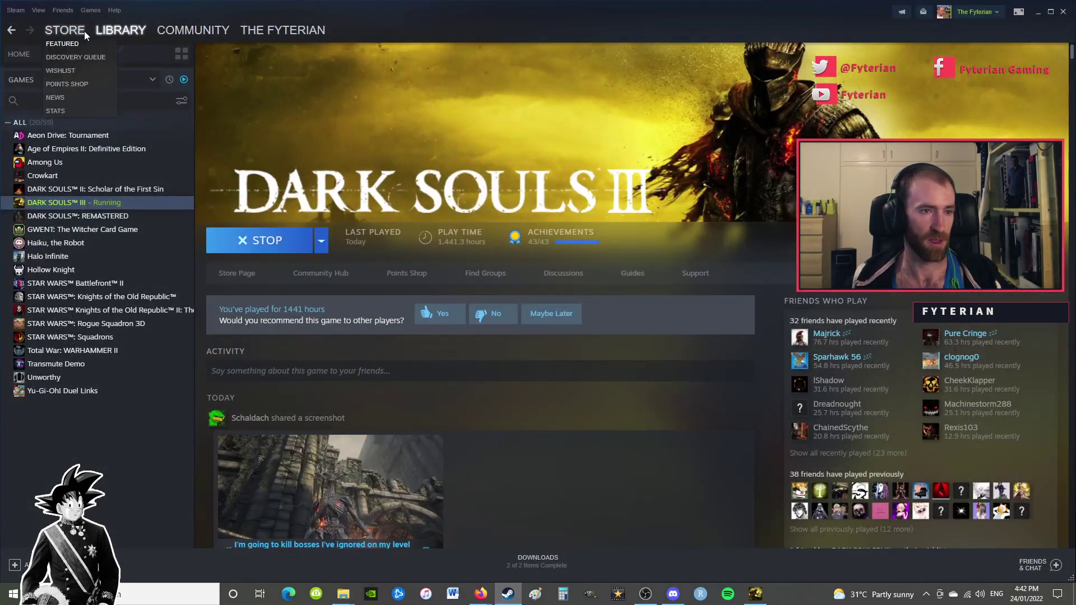
click(116, 33)
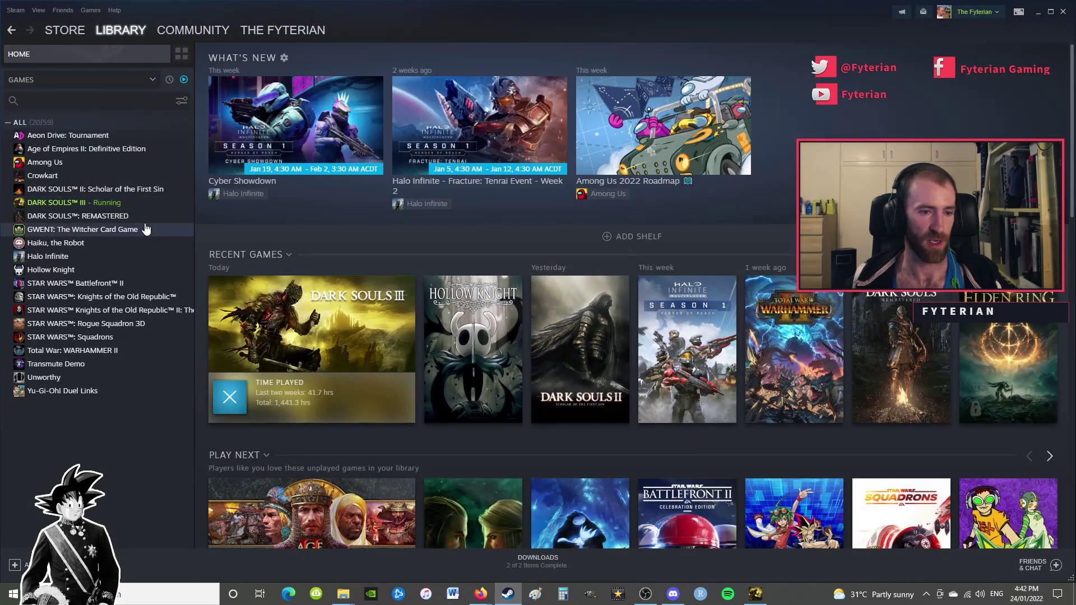
right_click(69, 203)
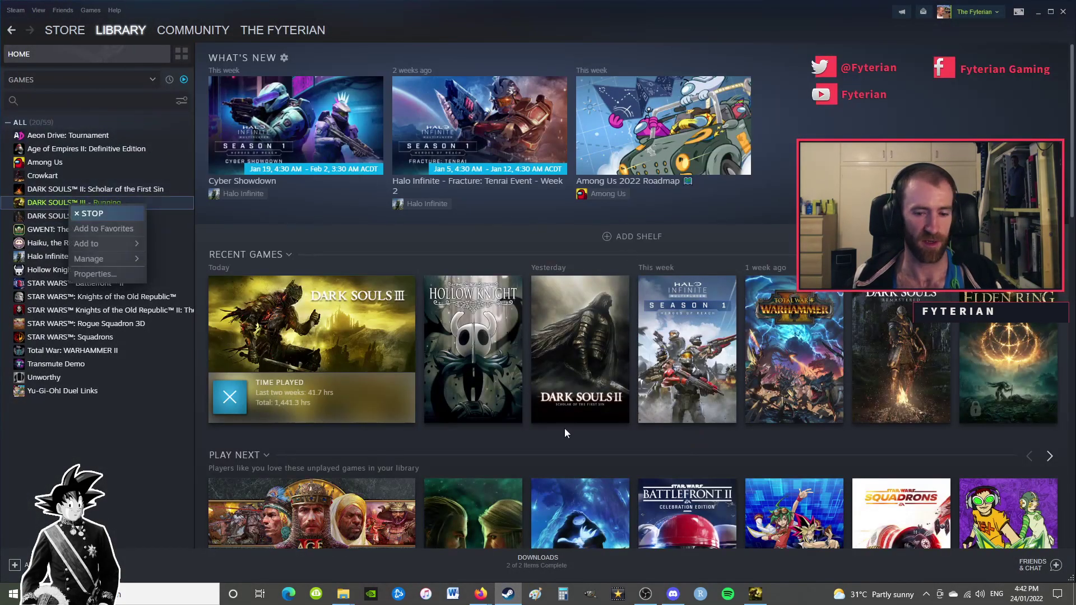
click(755, 596)
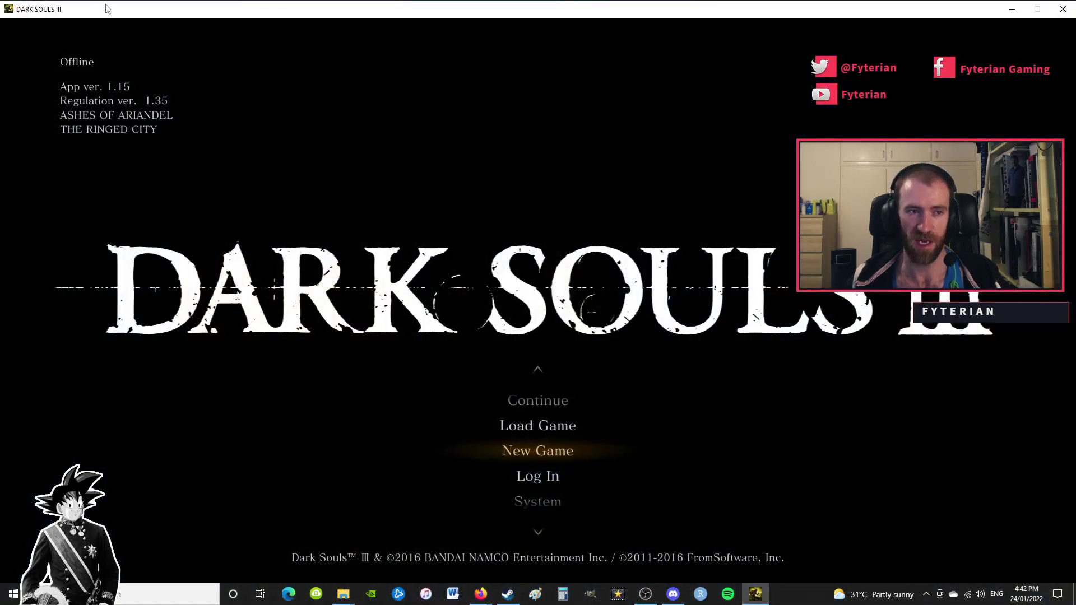
key(Down)
key(Down)
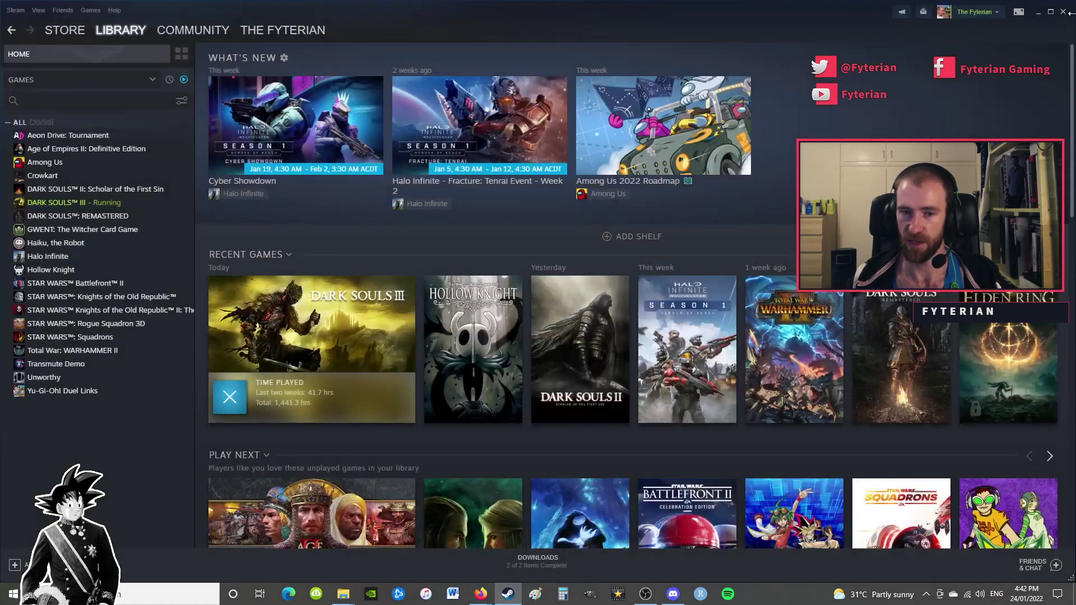
click(1062, 9)
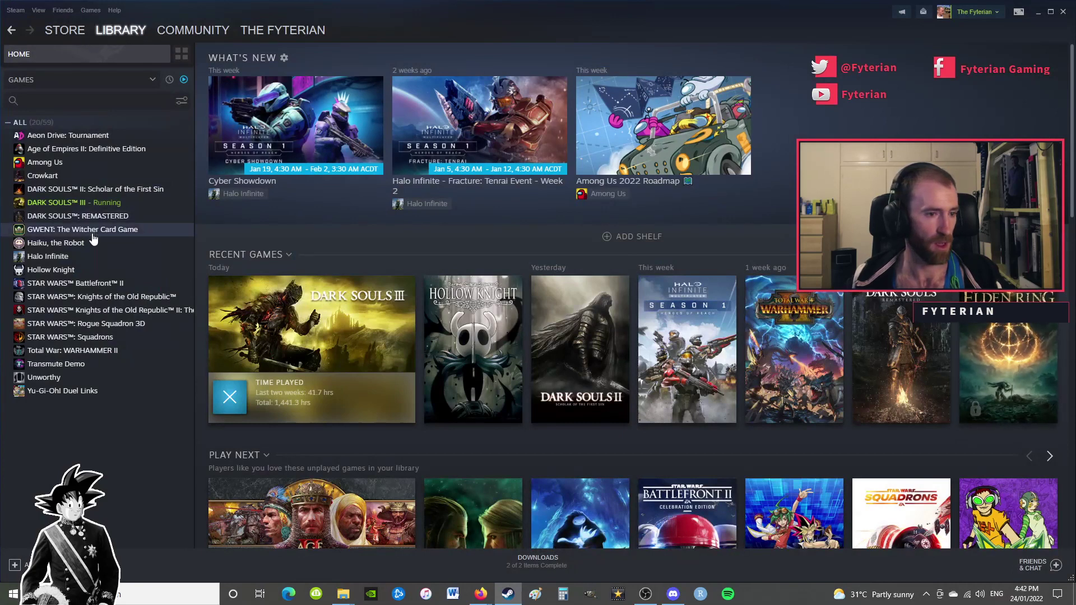
Browse Dark Souls III's local files to show its install folder in File Explorer
right_click(70, 205)
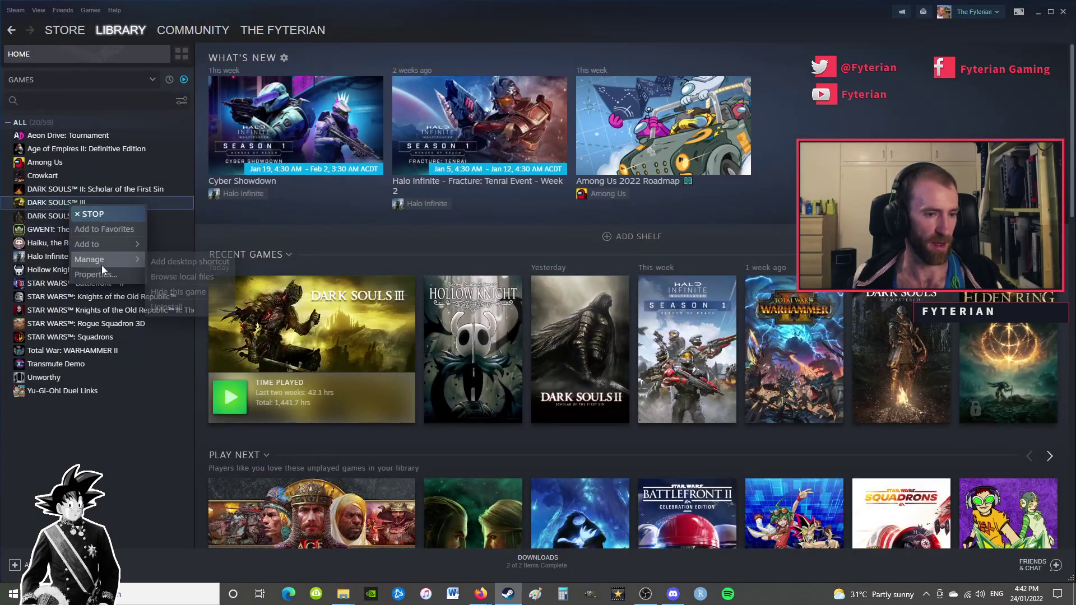
click(192, 277)
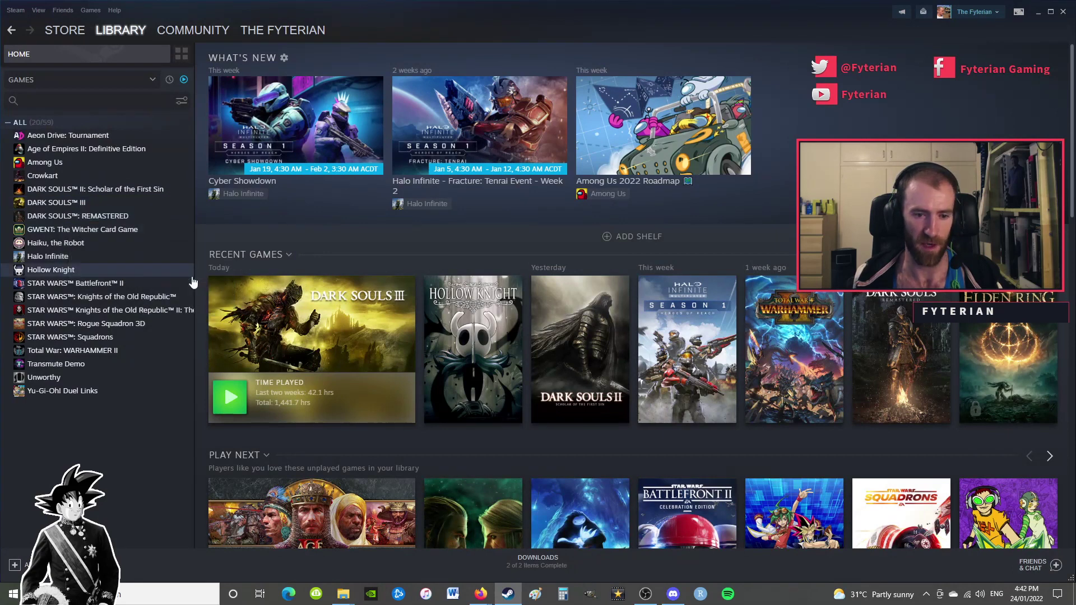
mouse_move(343, 594)
click(448, 548)
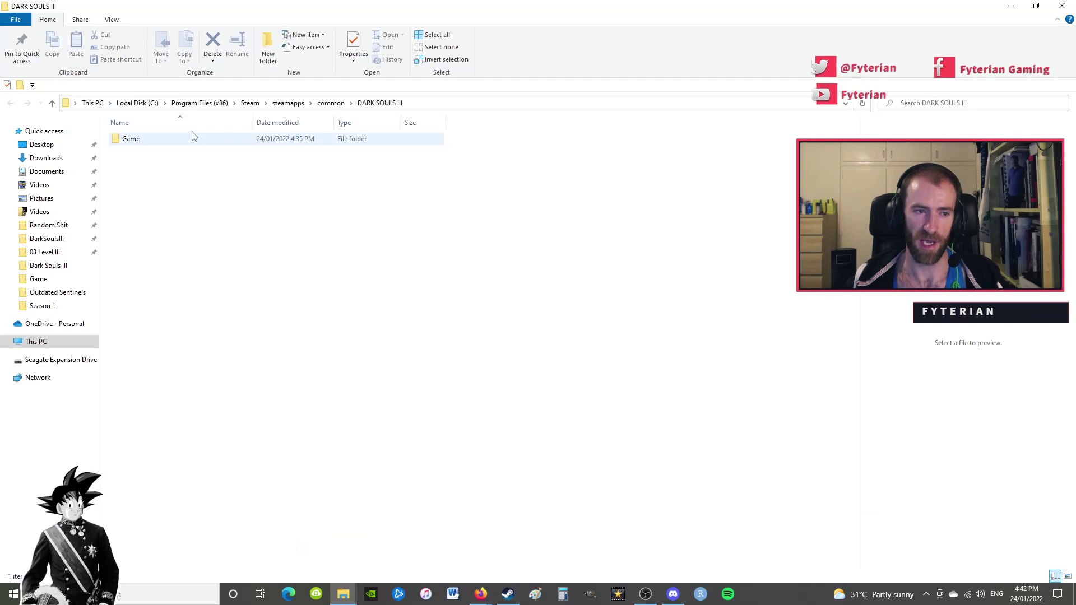
Copy BlueSentinelPref and xinput1_3.dll from the Blue-Sentinel folder into DARK SOULS III\Game
double_click(145, 142)
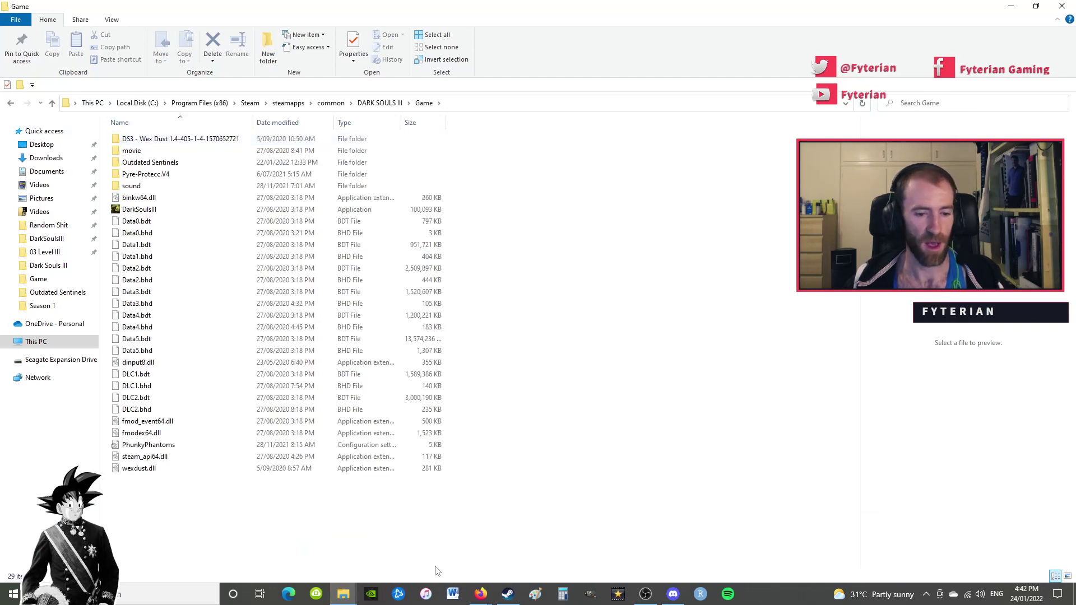
mouse_move(347, 601)
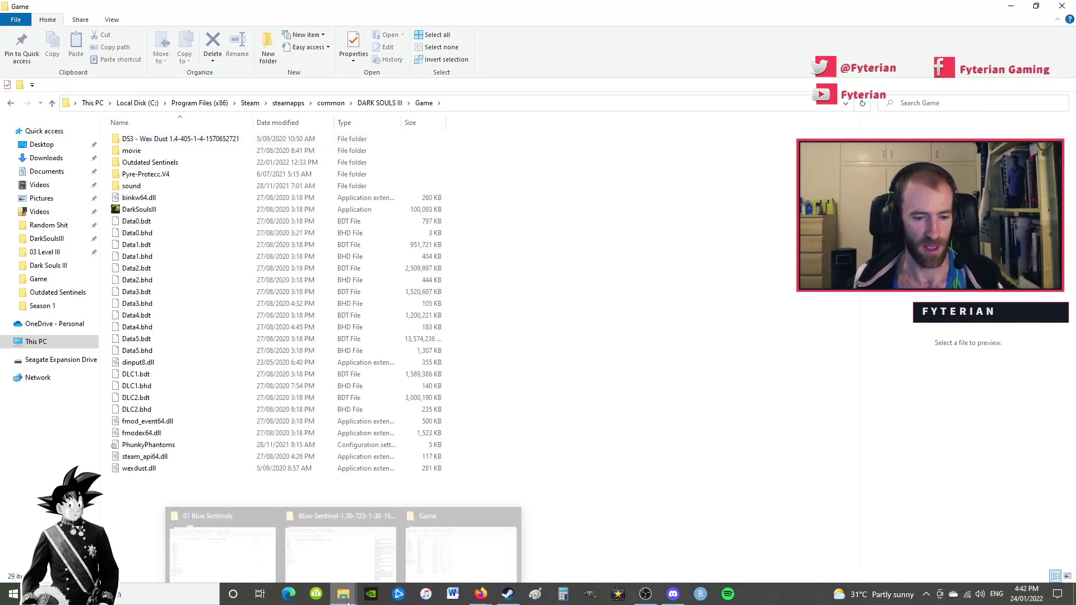
click(340, 547)
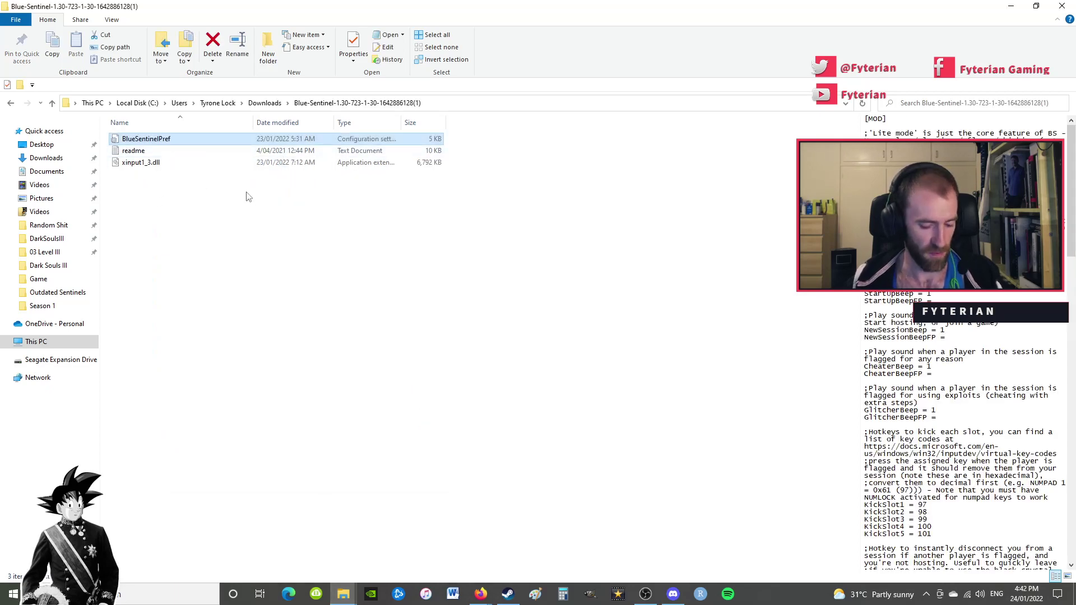
ctrl+click(134, 162)
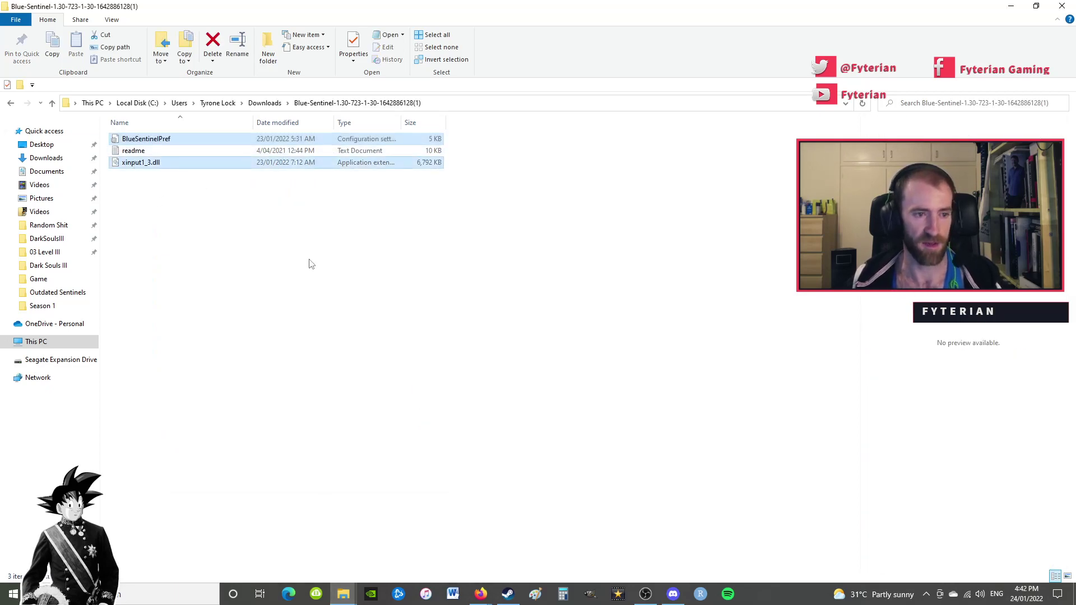
key(ctrl+c)
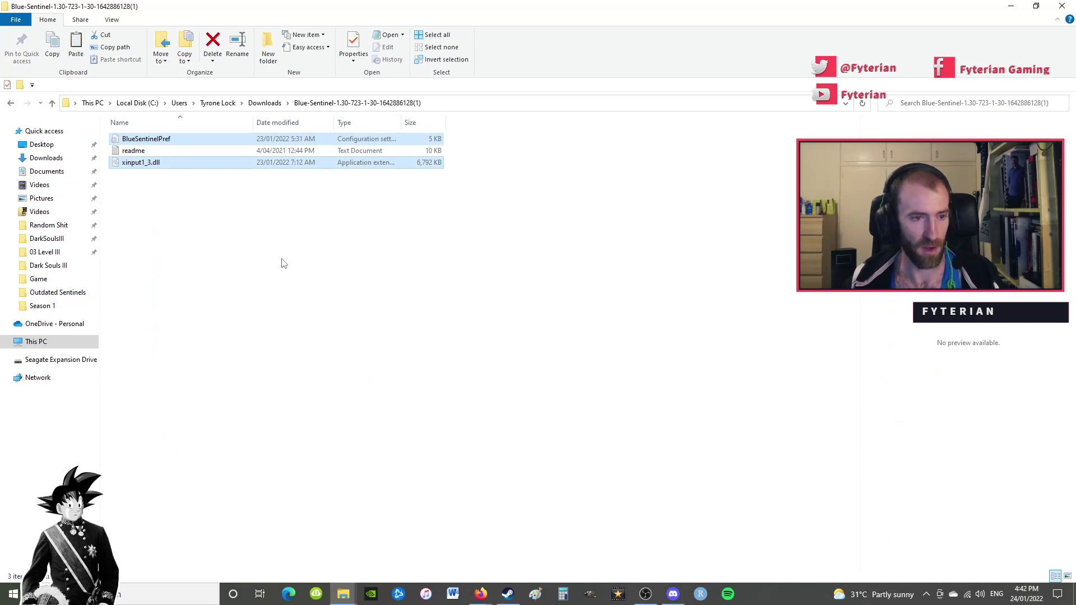
key(alt+Tab)
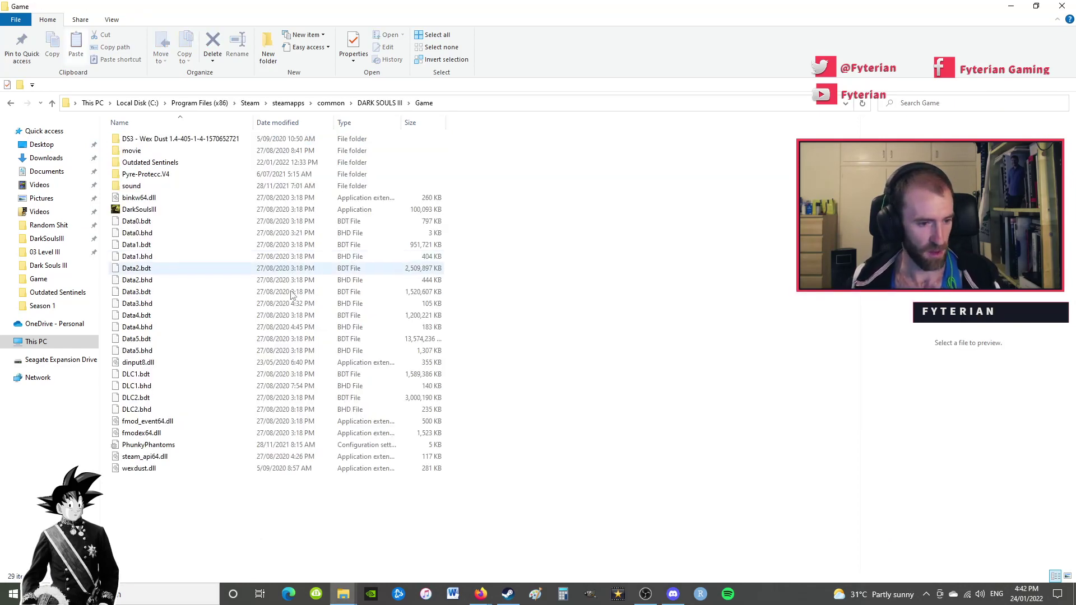
key(ctrl+v)
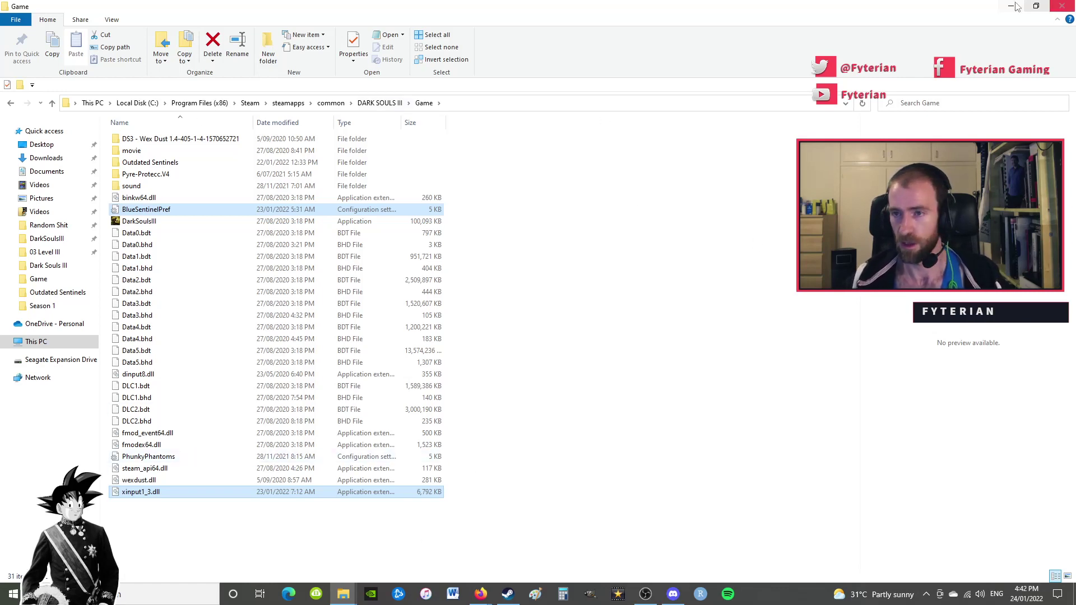
Launch Dark Souls III from the Steam library
click(506, 593)
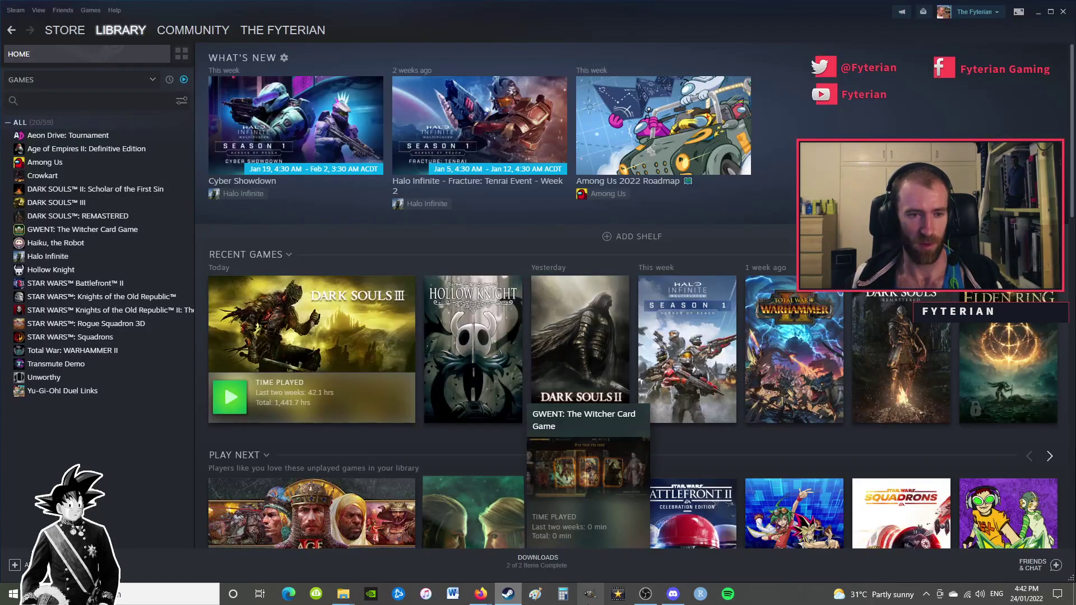
click(229, 397)
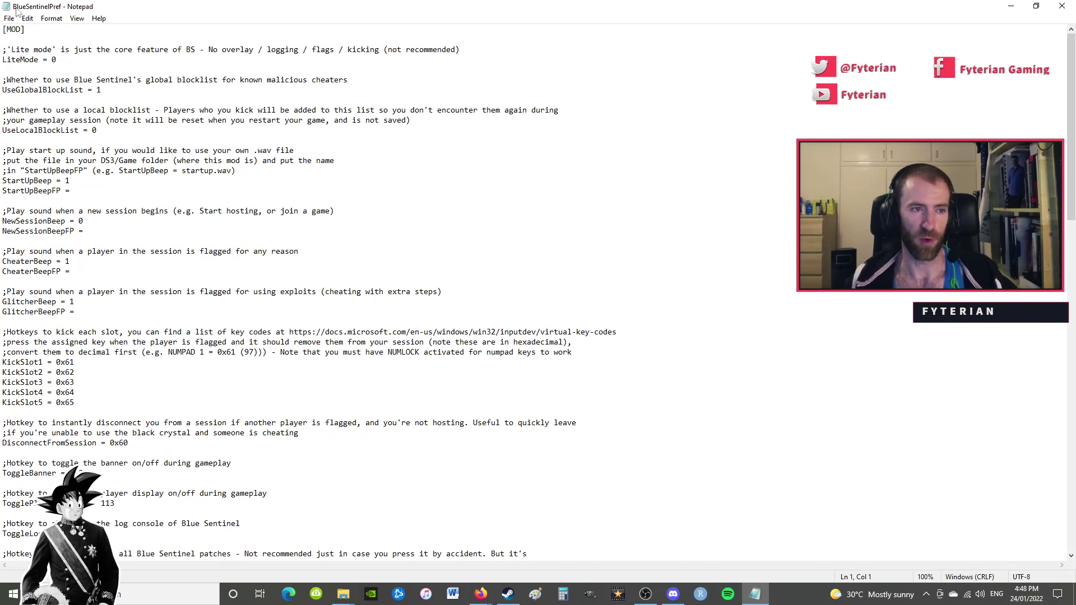
Open BlueSentinelPref from the Game folder in Notepad and highlight the UseGlobalBlockList setting
key(alt+Tab)
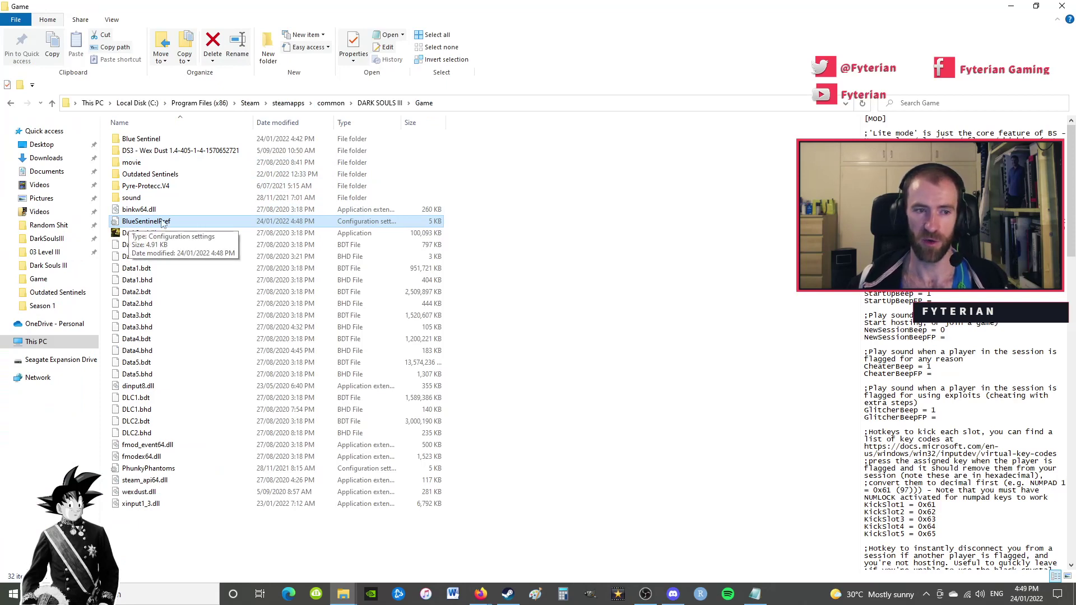
double_click(165, 223)
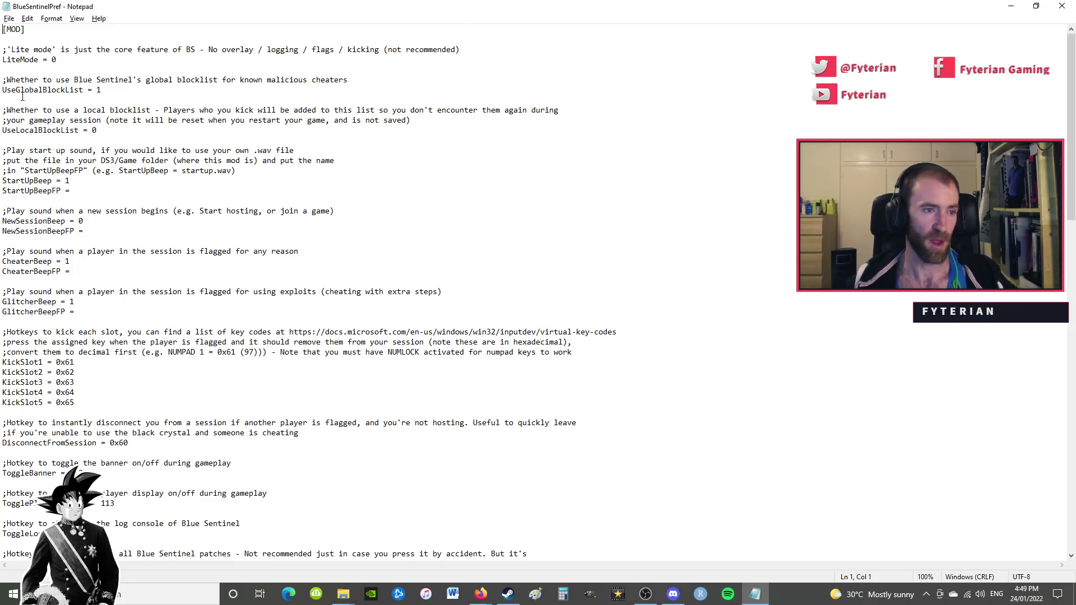
drag(20, 92, 102, 91)
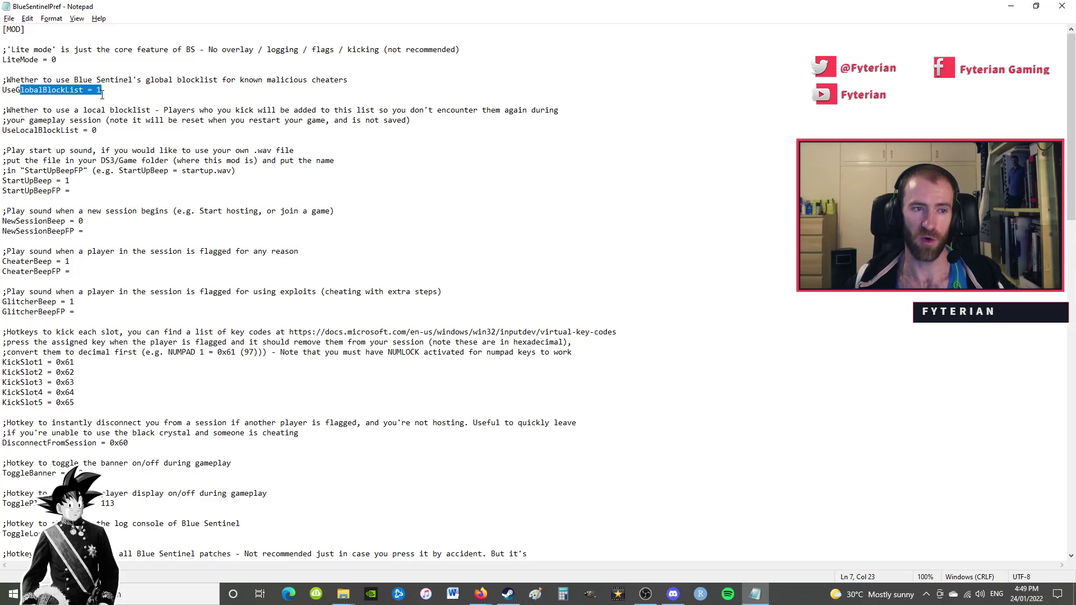
drag(25, 91, 114, 95)
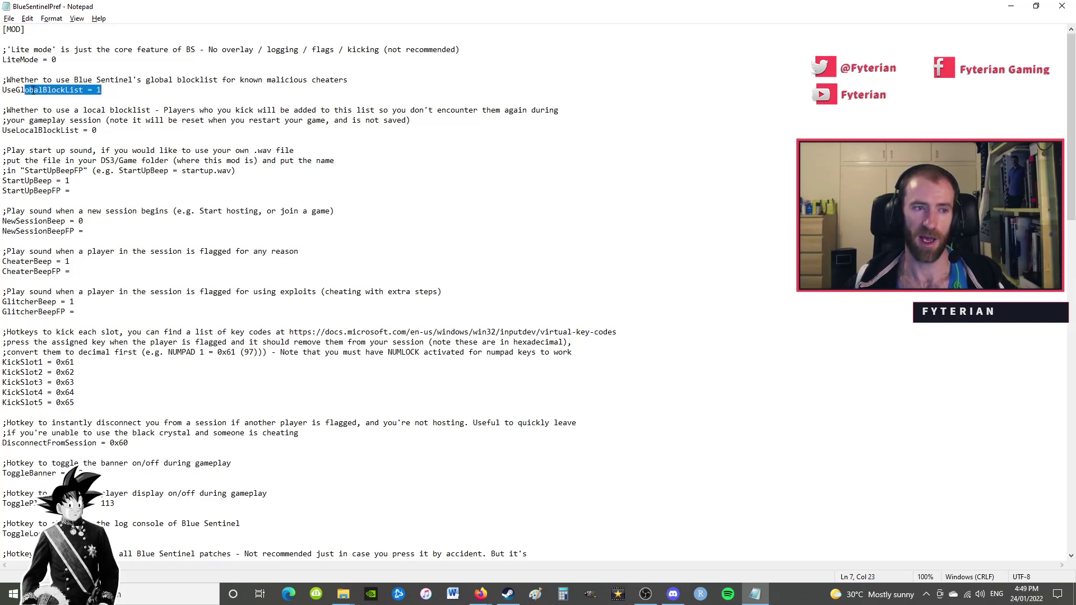
drag(20, 92, 355, 80)
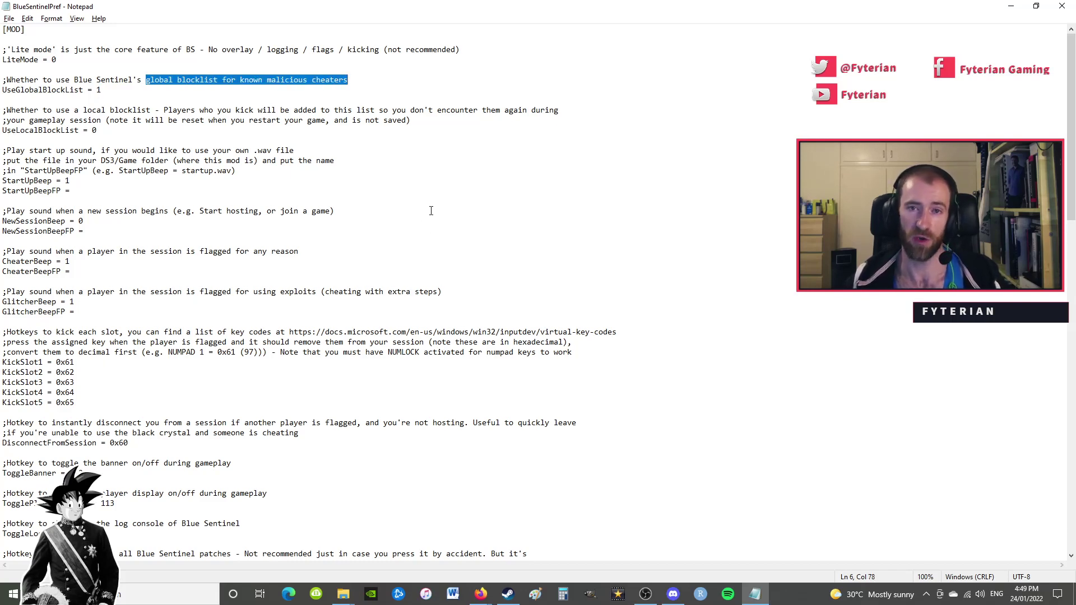
Select the UseLocalBlockList value 0 in BlueSentinelPref
double_click(94, 130)
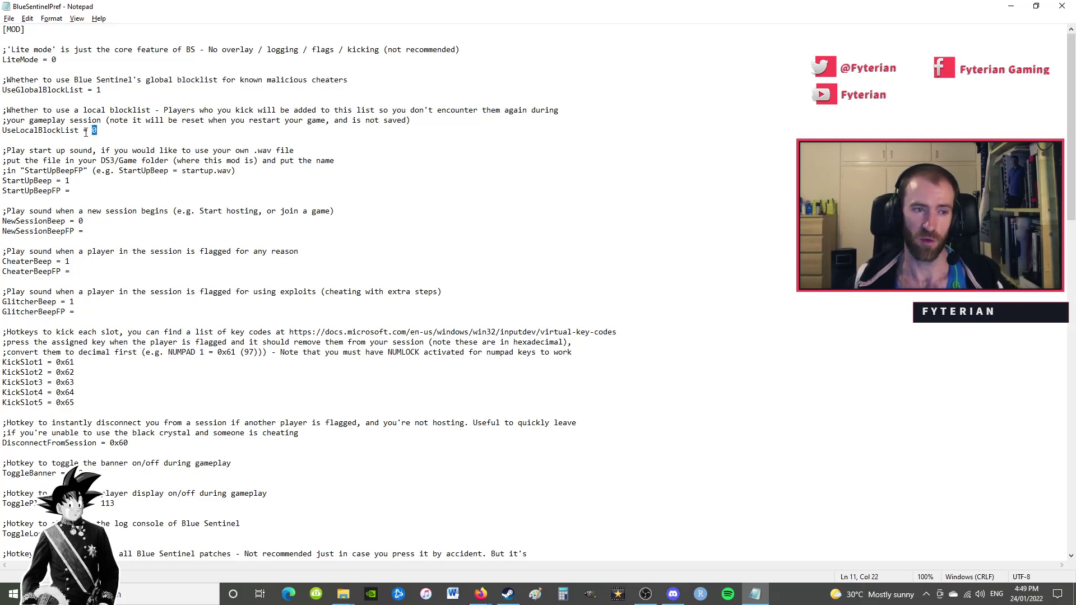
mouse_move(98, 130)
mouse_down()
mouse_move(84, 130)
mouse_move(97, 130)
mouse_up()
click(93, 130)
click(93, 130)
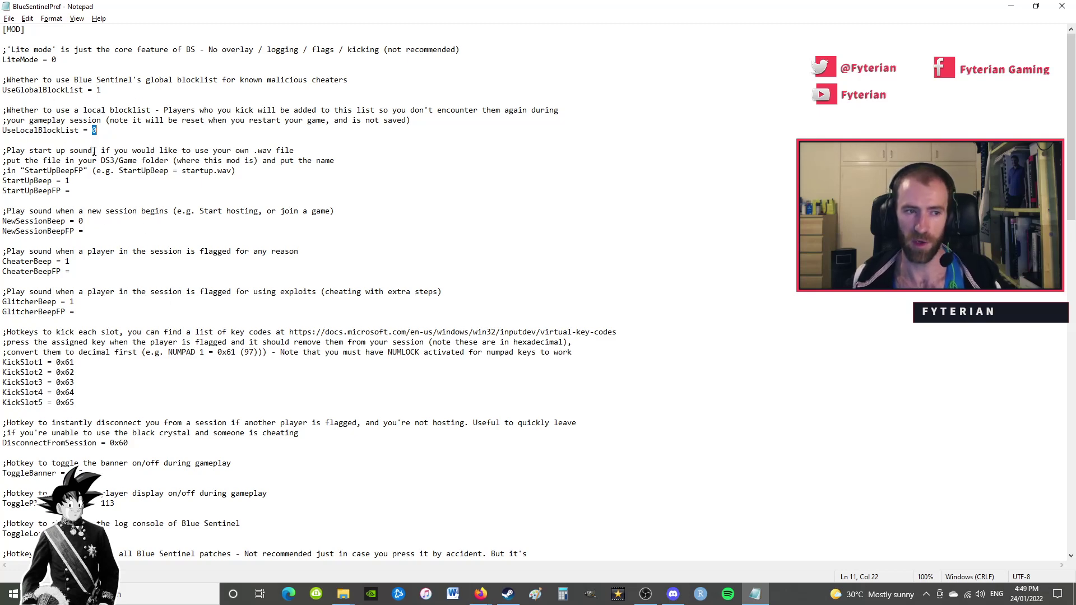
scroll(250, 226, down, 1)
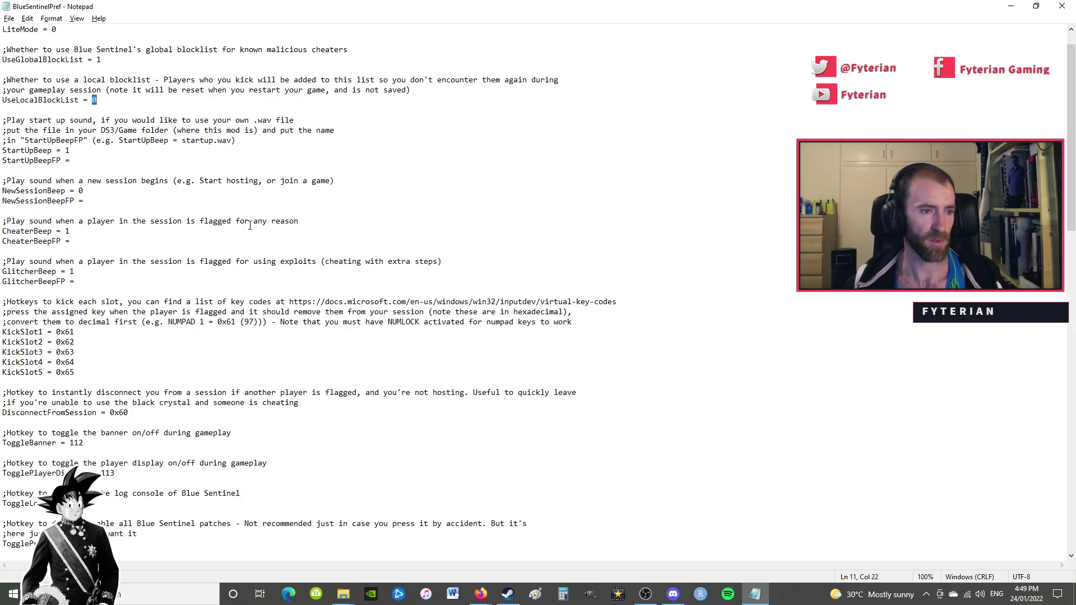
double_click(67, 150)
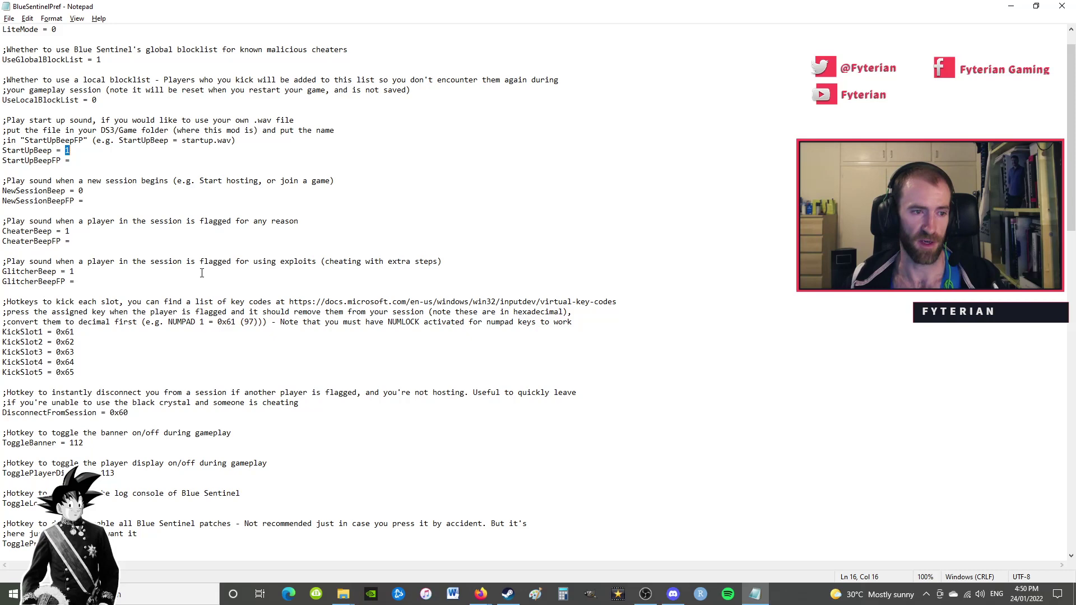
double_click(80, 191)
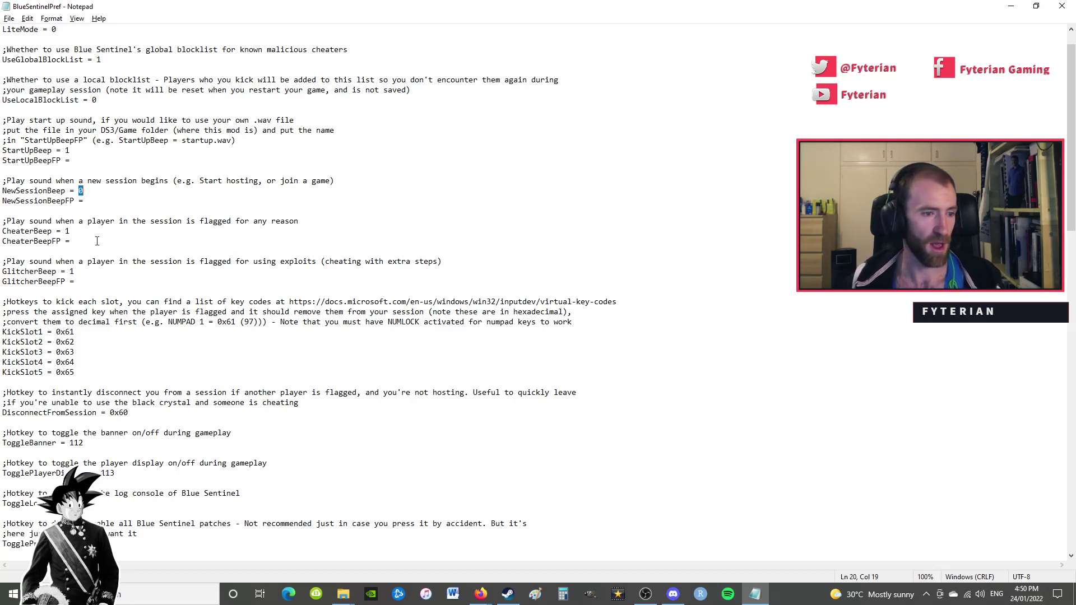
double_click(67, 230)
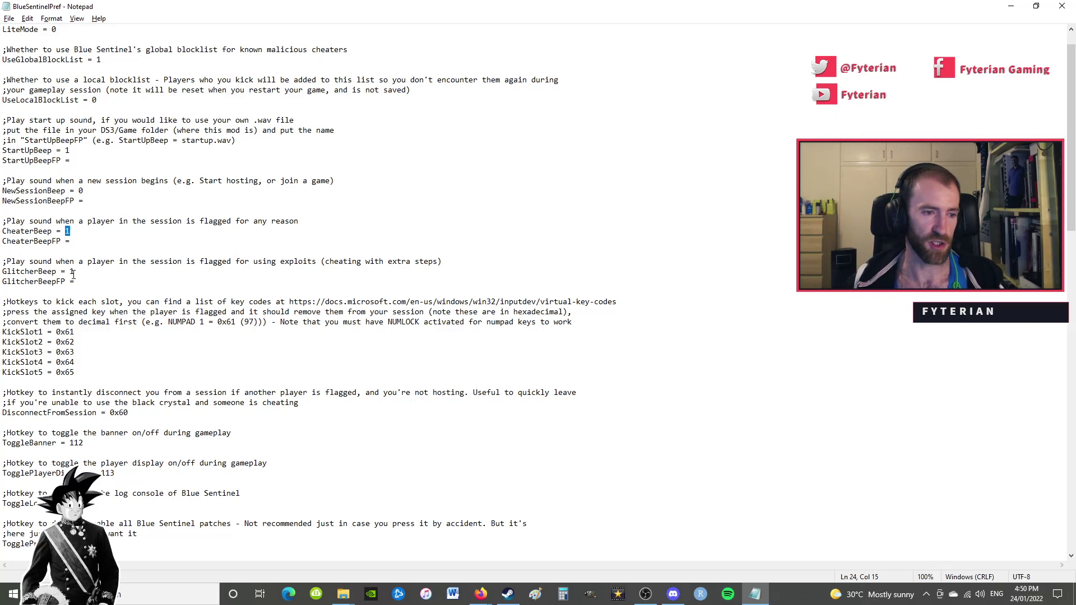
drag(75, 271, 70, 272)
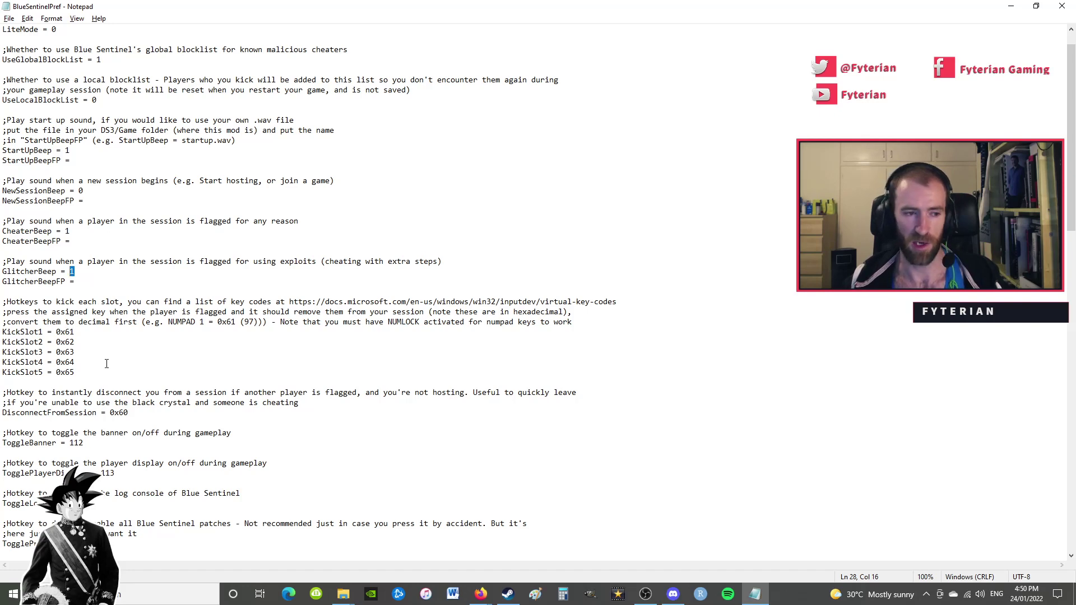
scroll(189, 345, down, 3)
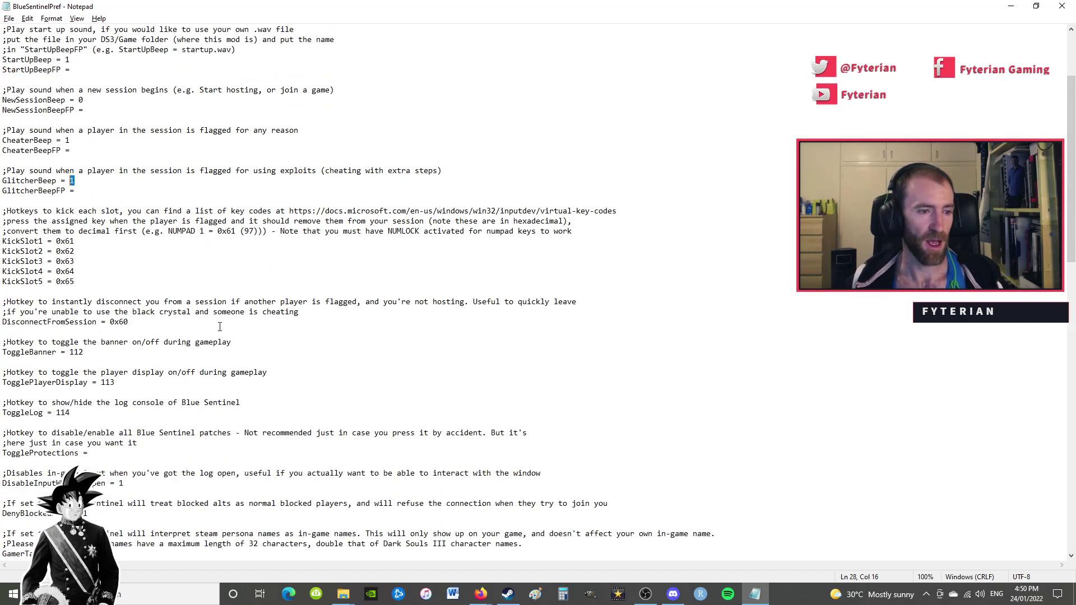
click(58, 212)
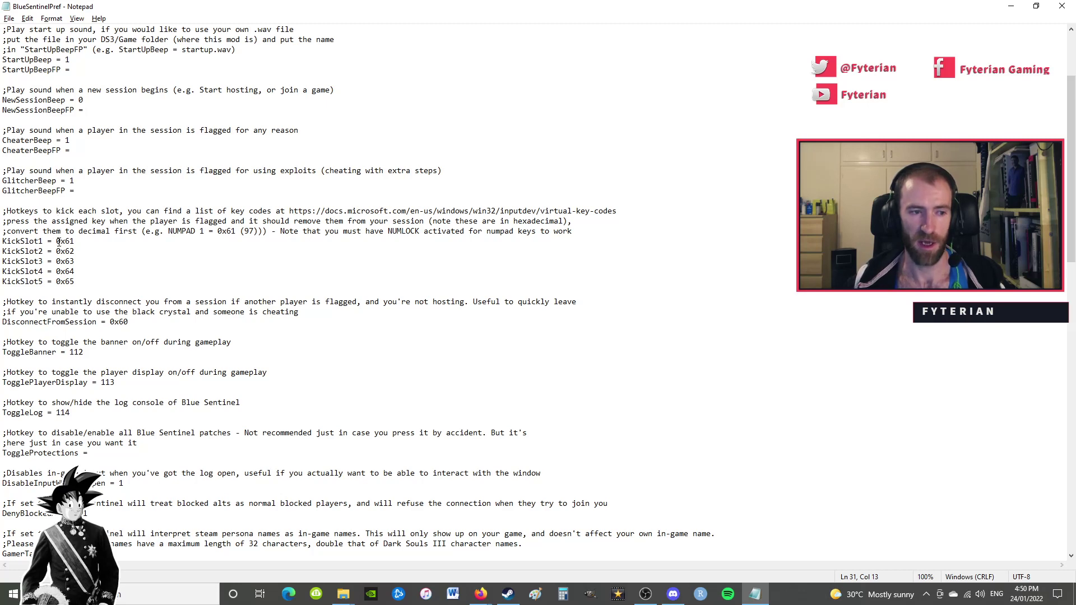
drag(55, 242, 76, 283)
click(75, 273)
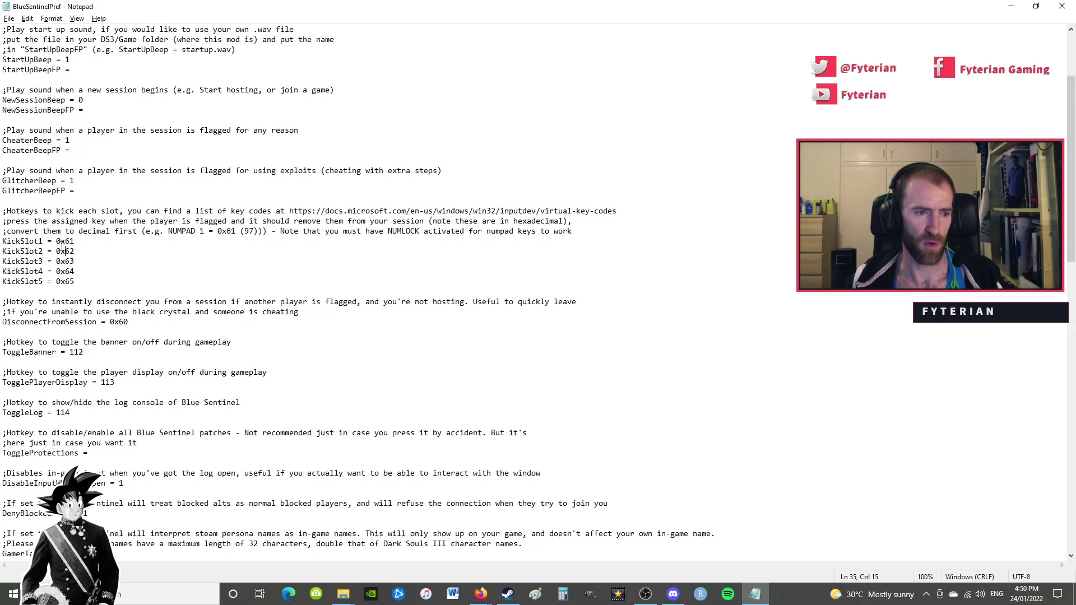
drag(56, 242, 70, 261)
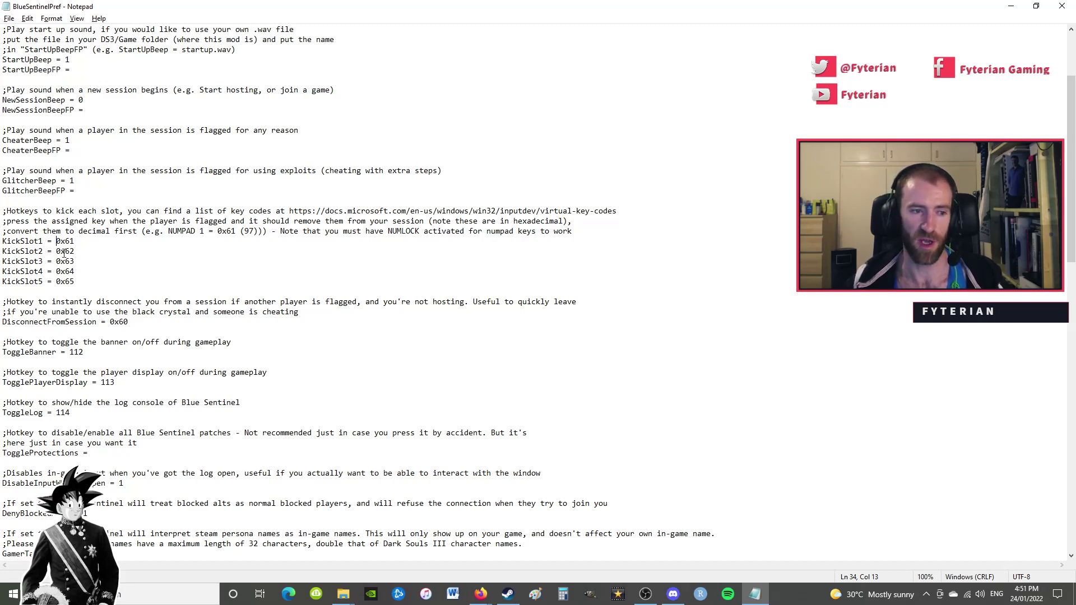
drag(56, 251, 76, 253)
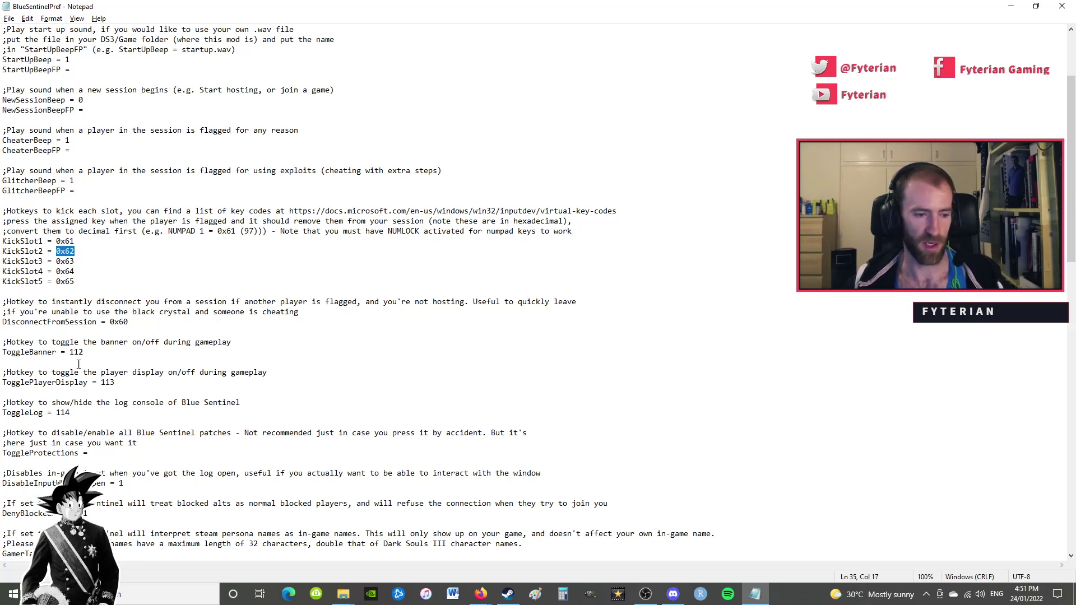
scroll(195, 388, down, 7)
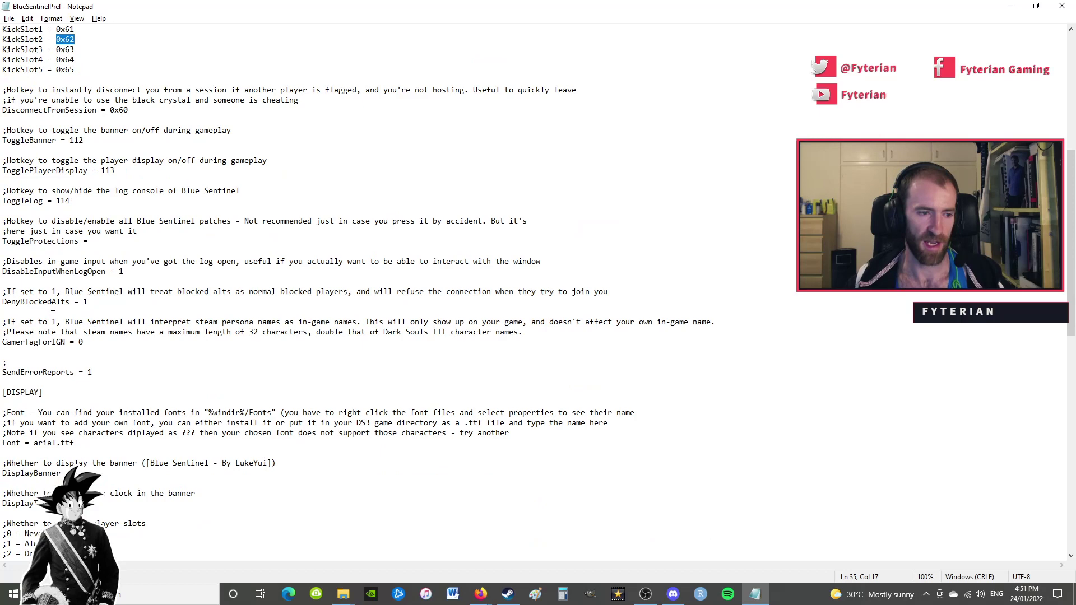
drag(83, 302, 88, 303)
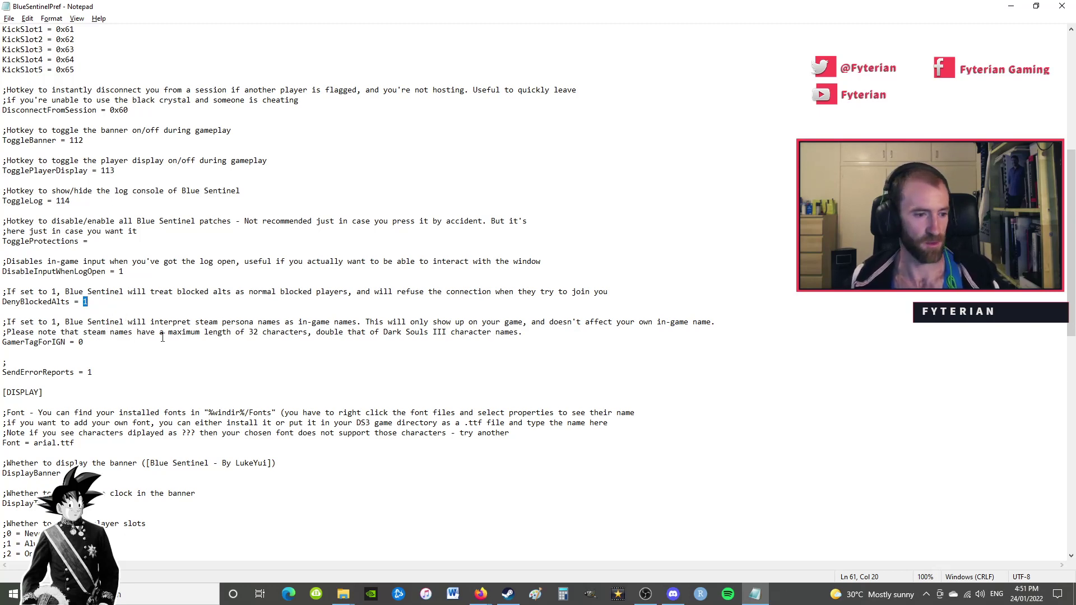
scroll(303, 314, down, 8)
scroll(302, 314, down, 1)
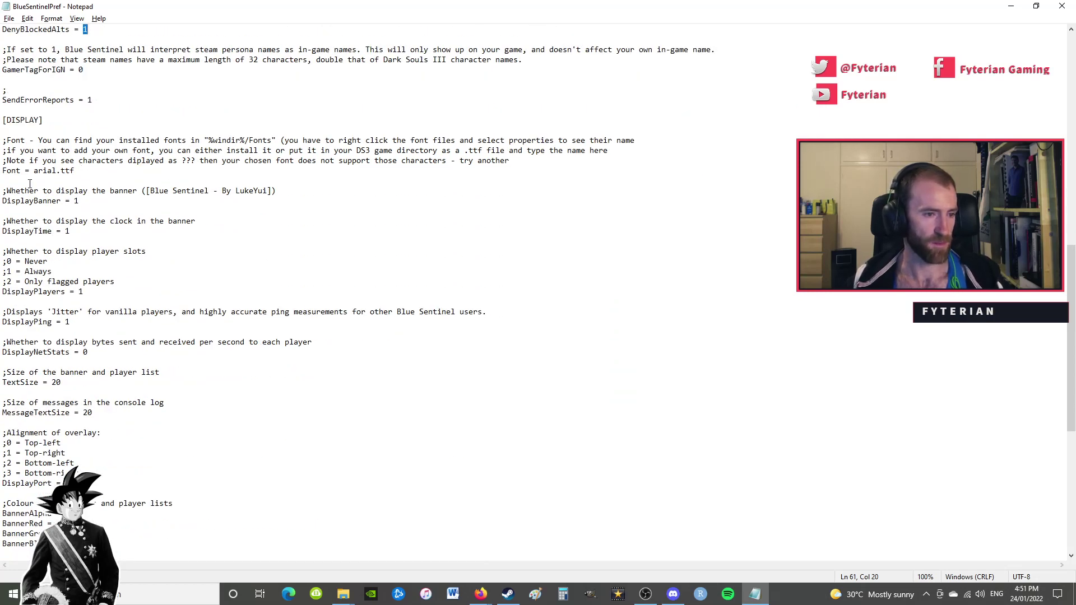
scroll(66, 231, down, 2)
drag(67, 261, 70, 261)
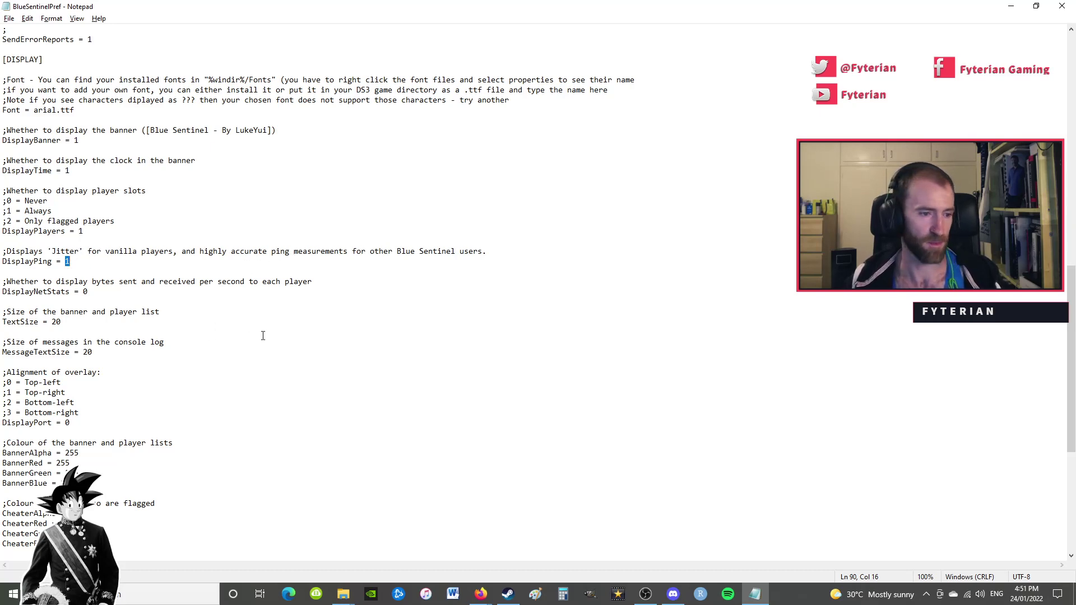
scroll(84, 258, down, 2)
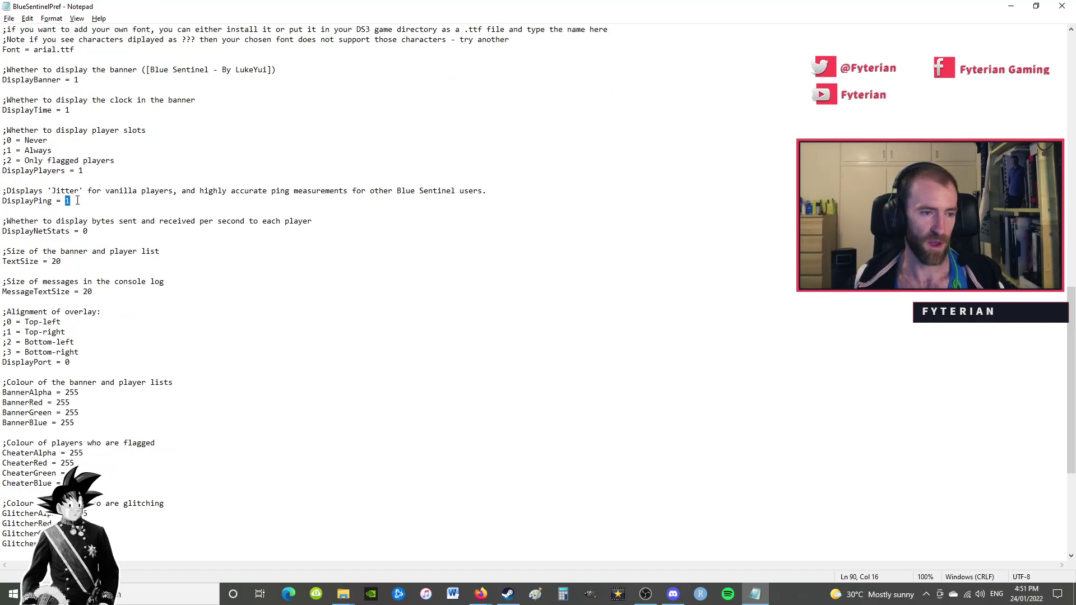
drag(4, 221, 62, 544)
click(7, 221)
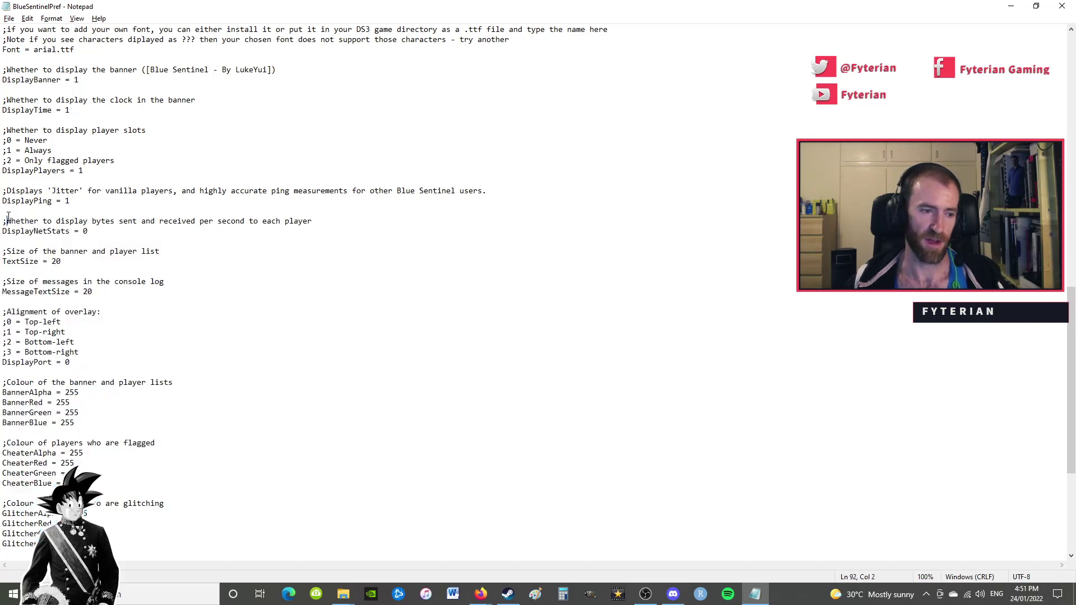
drag(8, 221, 128, 550)
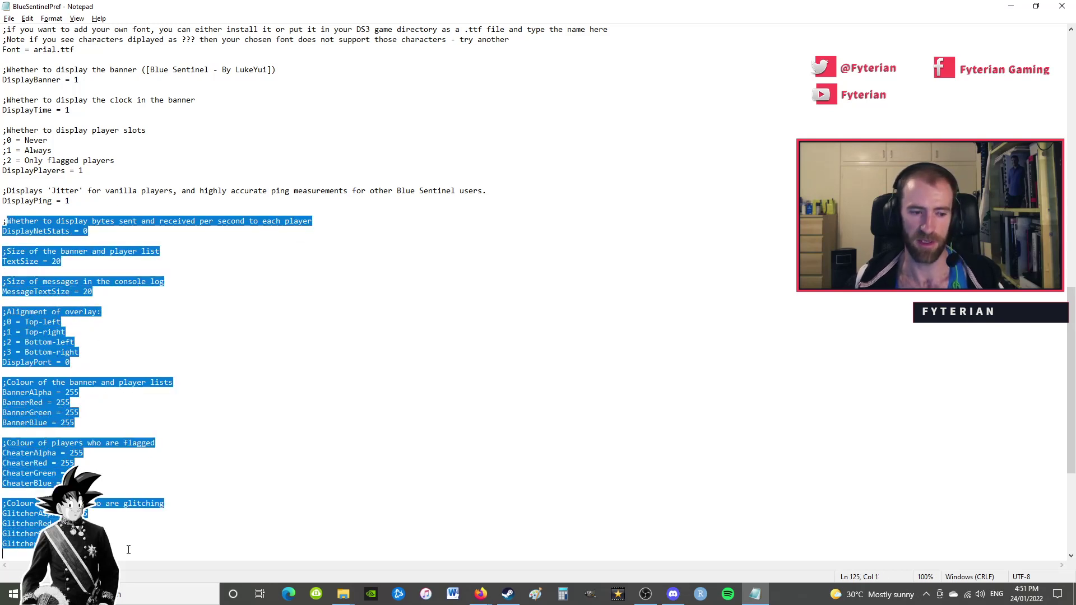
click(26, 351)
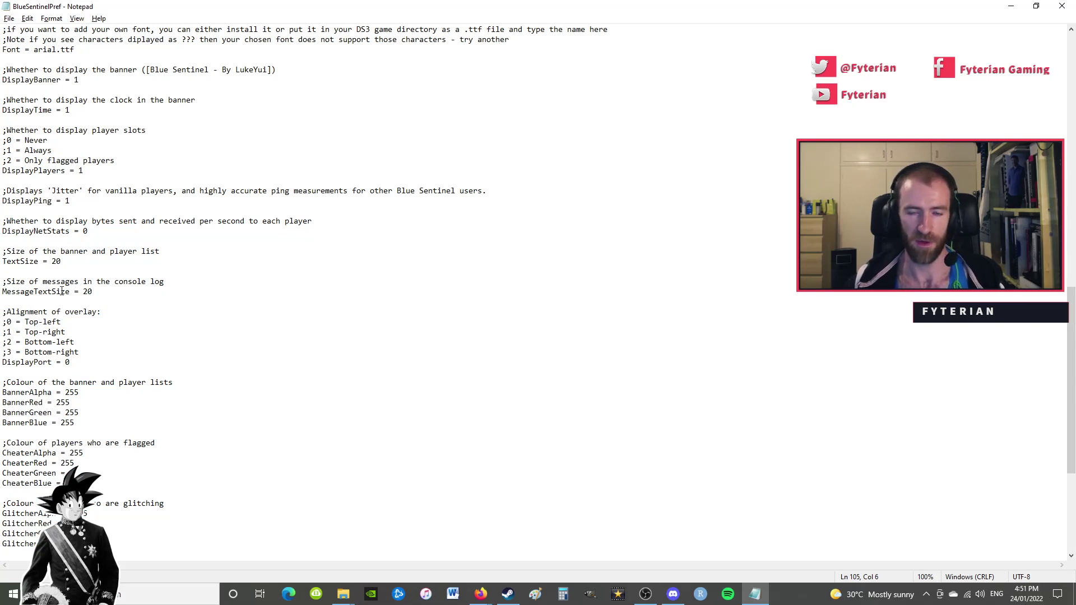
scroll(227, 277, down, 7)
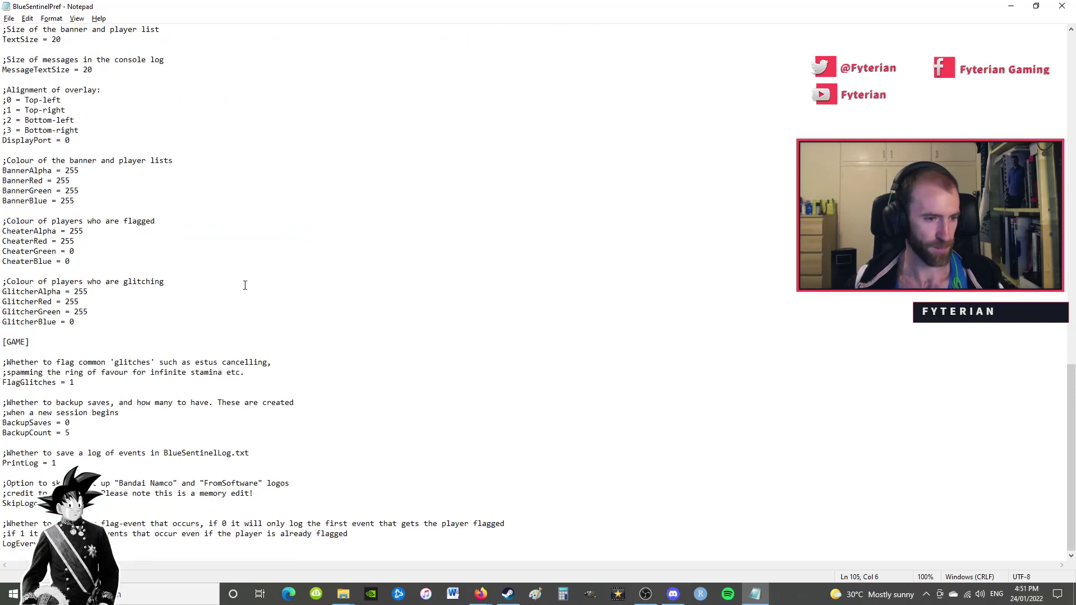
double_click(75, 383)
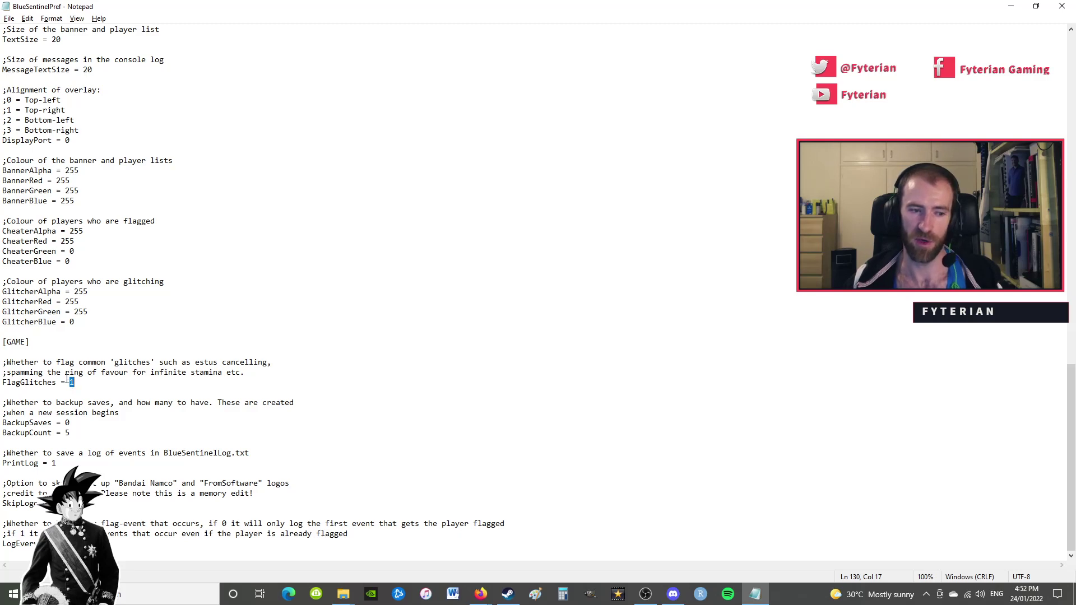
click(69, 382)
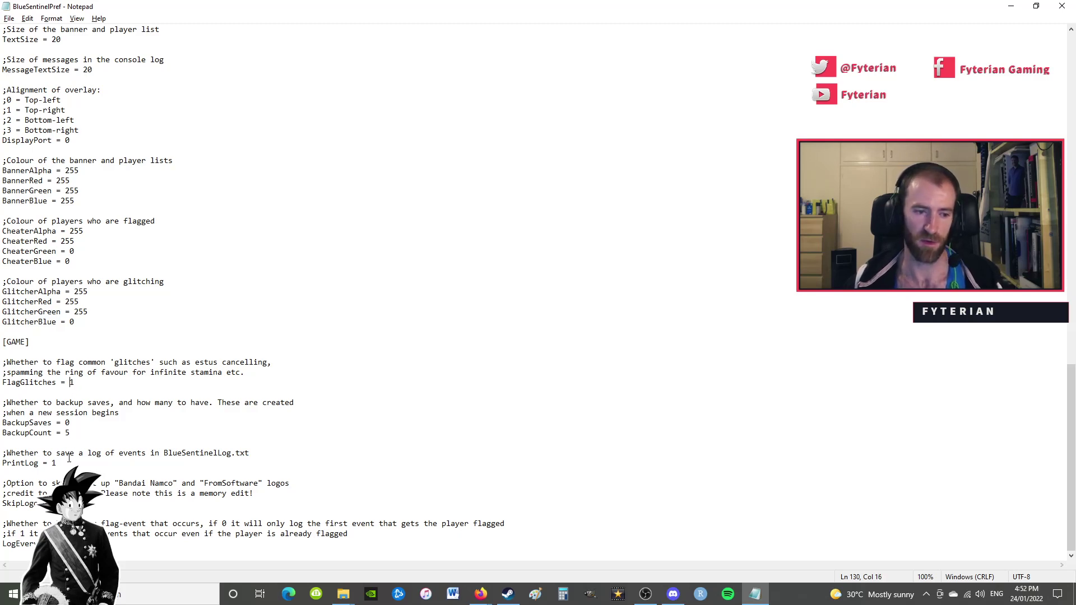
key(shift+Right)
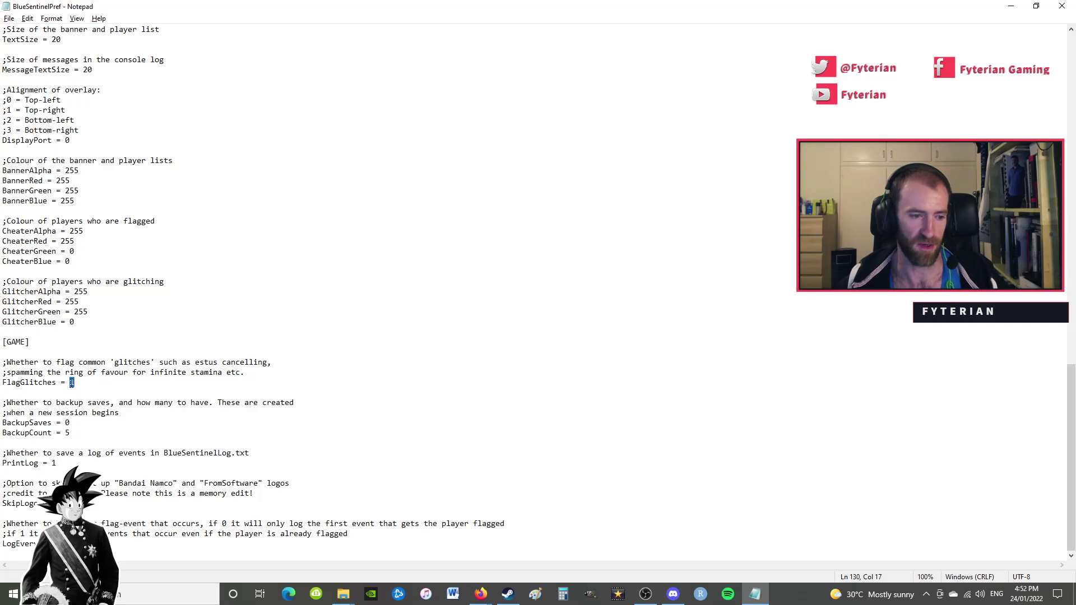
click(67, 424)
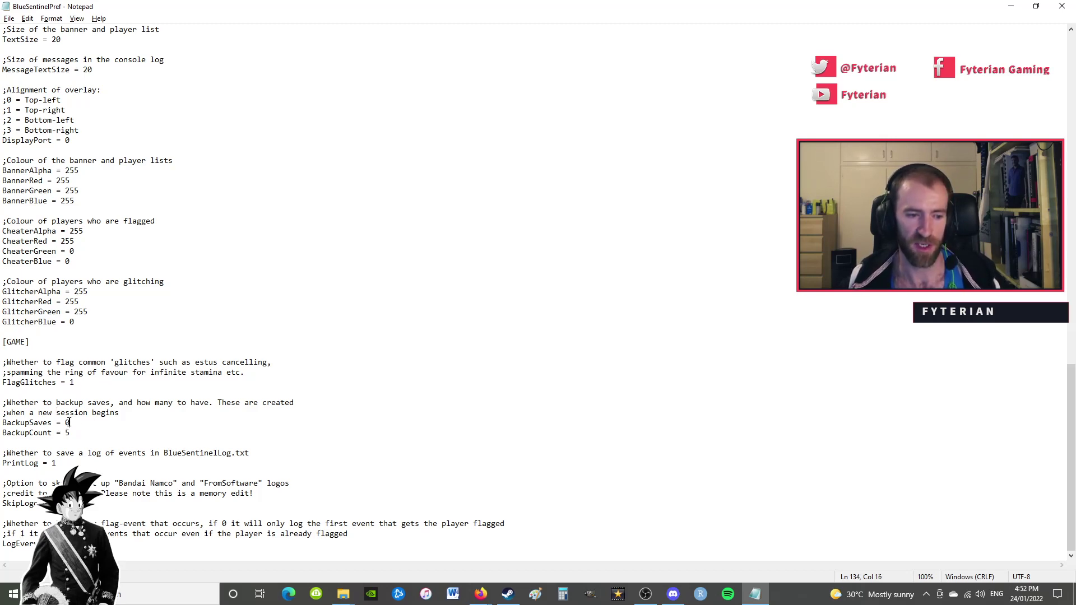
double_click(66, 424)
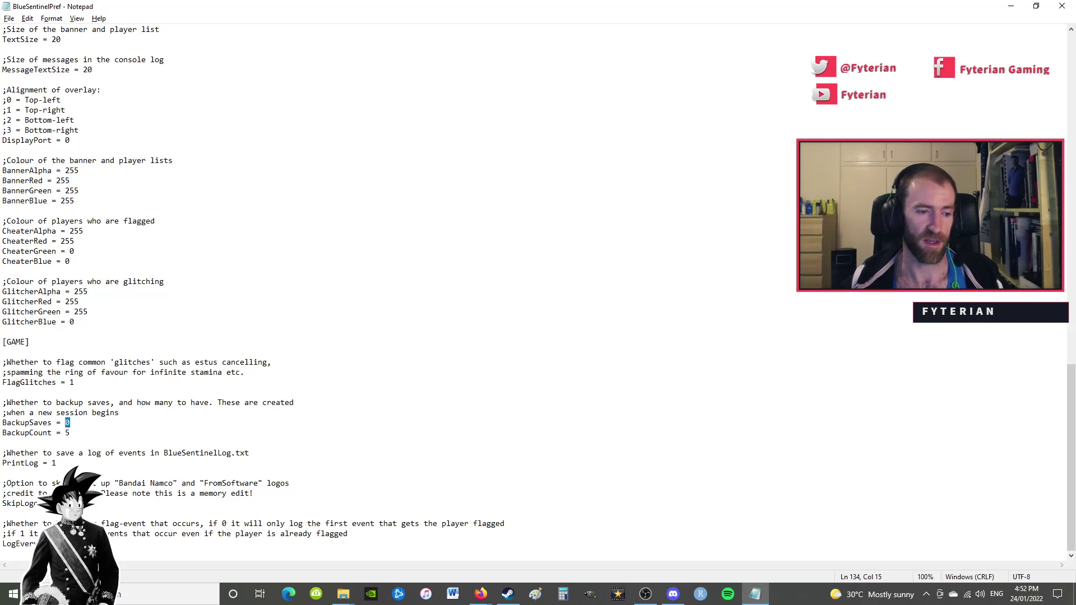
drag(71, 422, 56, 422)
double_click(68, 423)
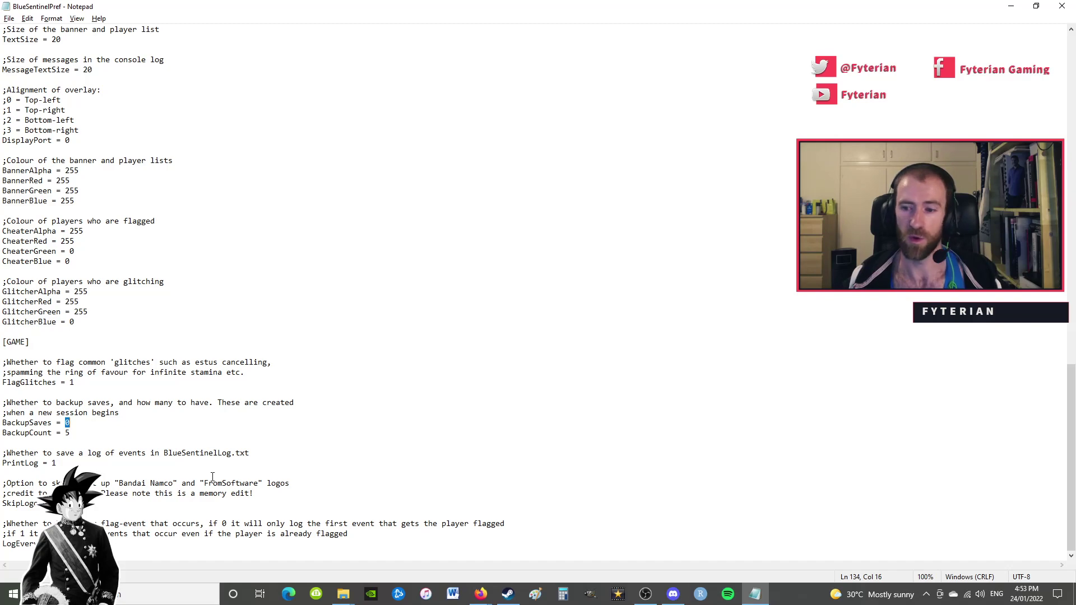
scroll(184, 497, up, 20)
scroll(170, 424, up, 3)
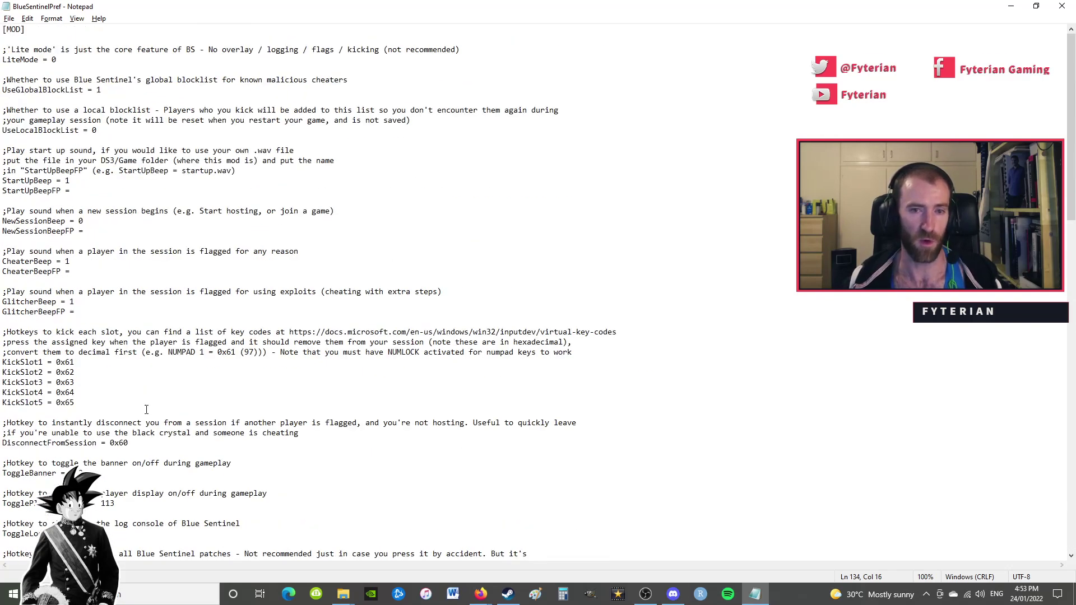